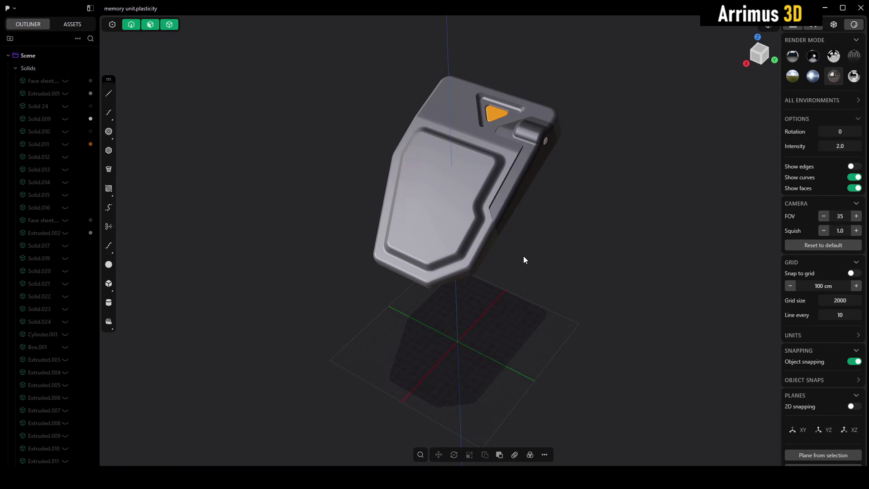
# Step: Switch the viewport to shader mode and apply the first custom matcap
pyautogui.keyDown('shift'); pyautogui.moveTo(580, 295); pyautogui.dragTo(619, 271, button='middle'); pyautogui.keyUp('shift')
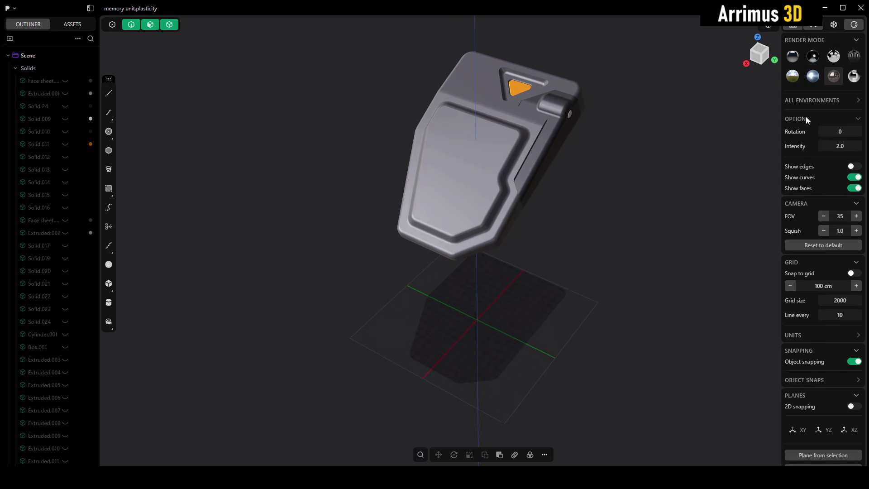
pyautogui.scroll(5, 481, 134)
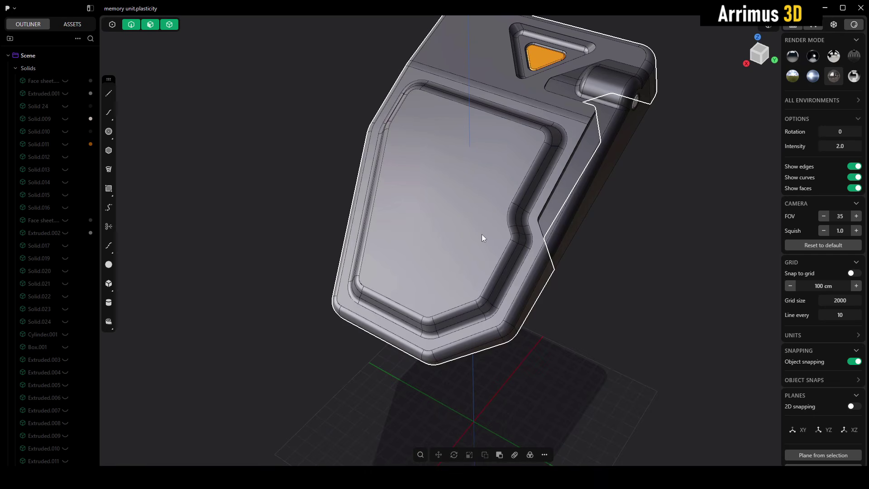
pyautogui.click(855, 25)
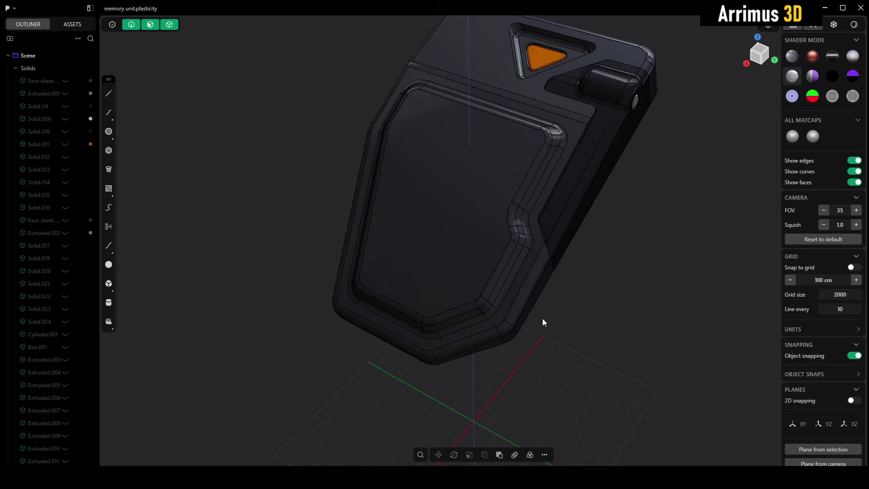
pyautogui.keyDown('shift'); pyautogui.moveTo(543, 319); pyautogui.dragTo(549, 266, button='middle'); pyautogui.keyUp('shift')
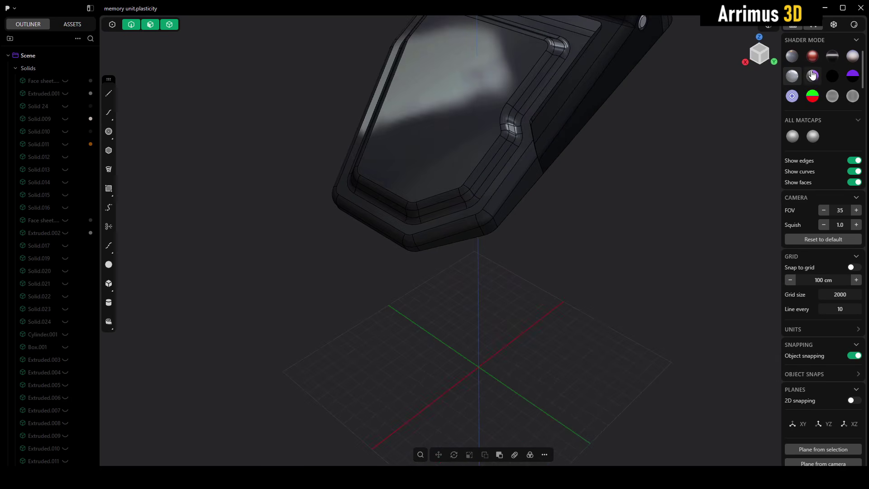
pyautogui.click(793, 134)
# Step: Create a box about 189 cm square centred on the origin and raise its top face to make it taller
pyautogui.moveTo(760, 170); pyautogui.dragTo(519, 331, button='middle')
pyautogui.press('b')
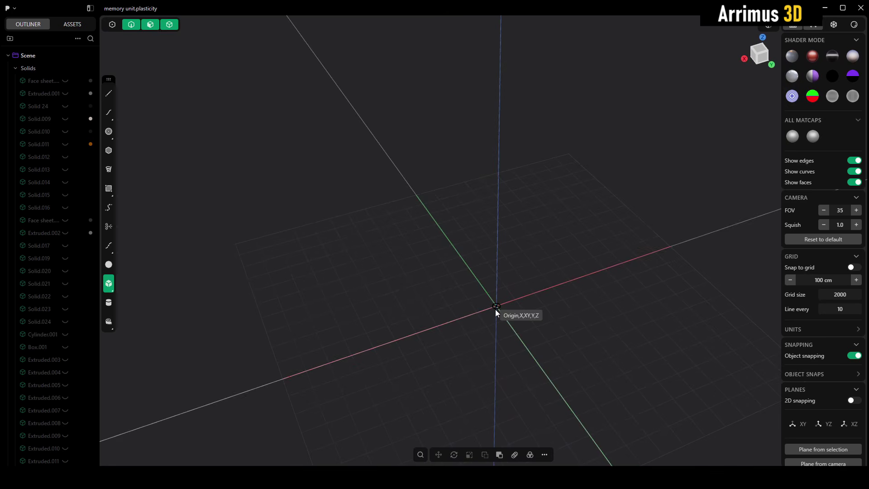
pyautogui.click(497, 308)
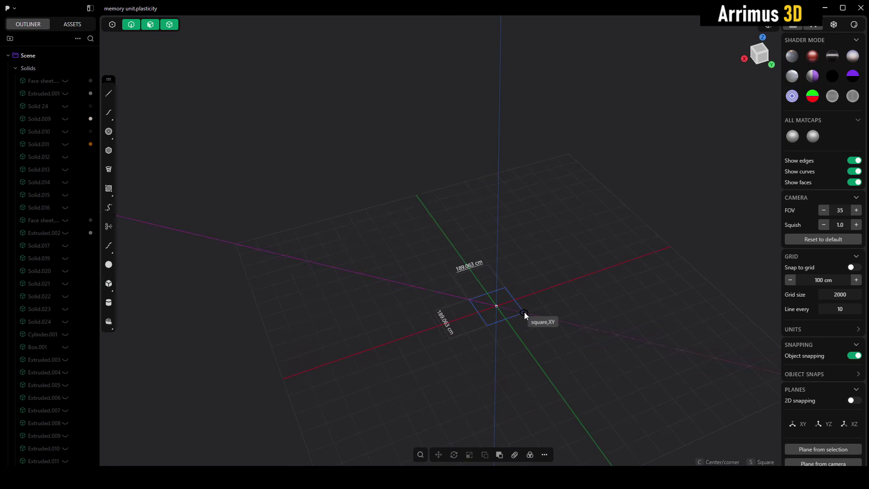
pyautogui.click(525, 312)
pyautogui.click(527, 300)
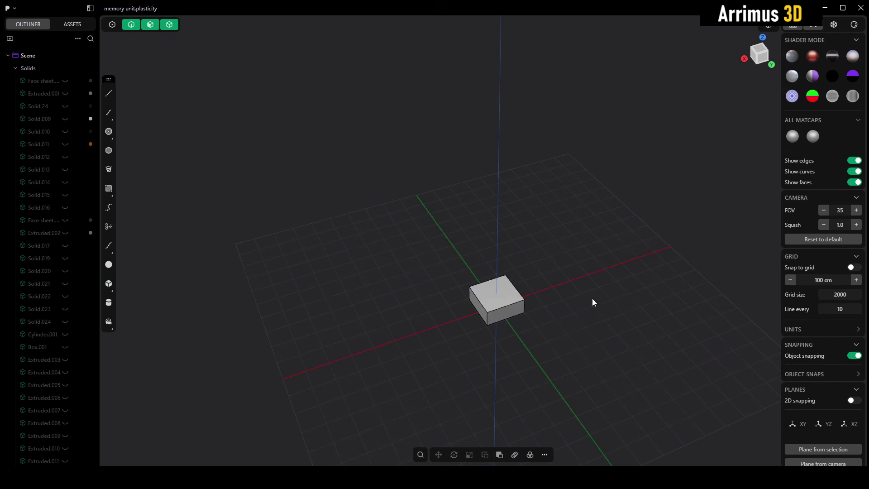
pyautogui.click(514, 301)
pyautogui.moveTo(512, 278); pyautogui.dragTo(511, 268)
pyautogui.rightClick(510, 290)
# Step: Move the box to the grid's far corner, about 838 cm along X and 827 cm along Y
pyautogui.press('4')
pyautogui.click(512, 289)
pyautogui.press('/')
pyautogui.moveTo(512, 289); pyautogui.dragTo(480, 307, button='middle')
pyautogui.press('g')
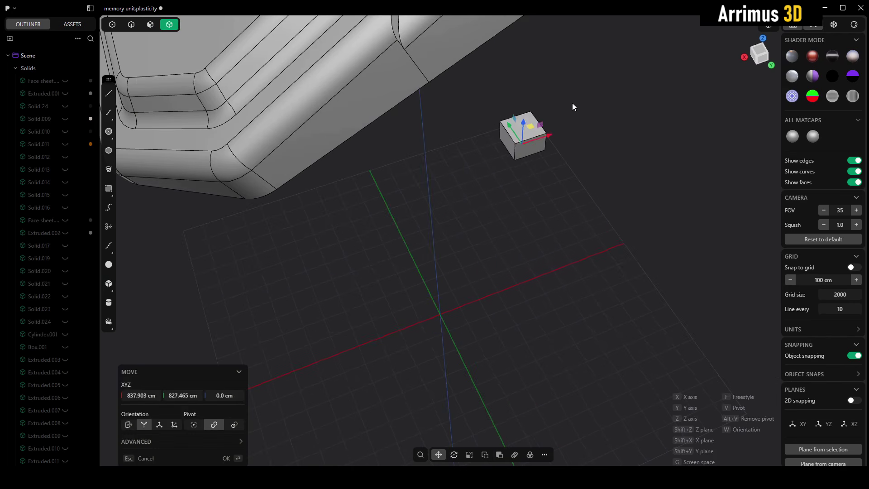
pyautogui.click(572, 102)
# Step: Create a rectangular array of 8 boxes along Y with an extent of about 1884 cm
pyautogui.moveTo(594, 192); pyautogui.dragTo(548, 344, button='middle')
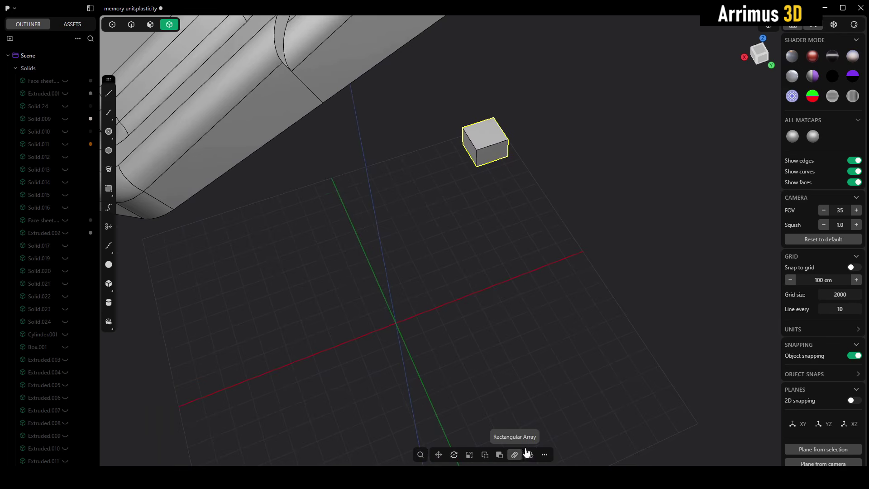
pyautogui.click(526, 450)
pyautogui.scroll(3, 613, 365)
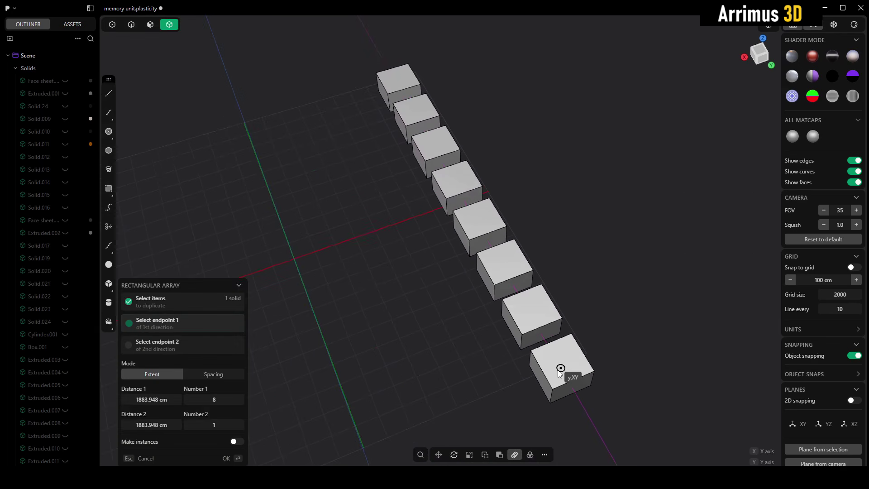
pyautogui.click(559, 370)
pyautogui.rightClick(561, 371)
pyautogui.click(622, 317)
# Step: Select the whole row of eight boxes and move it down about 15 cm along Z
pyautogui.moveTo(622, 316); pyautogui.dragTo(602, 288, button='middle')
pyautogui.moveTo(625, 96); pyautogui.dragTo(445, 352)
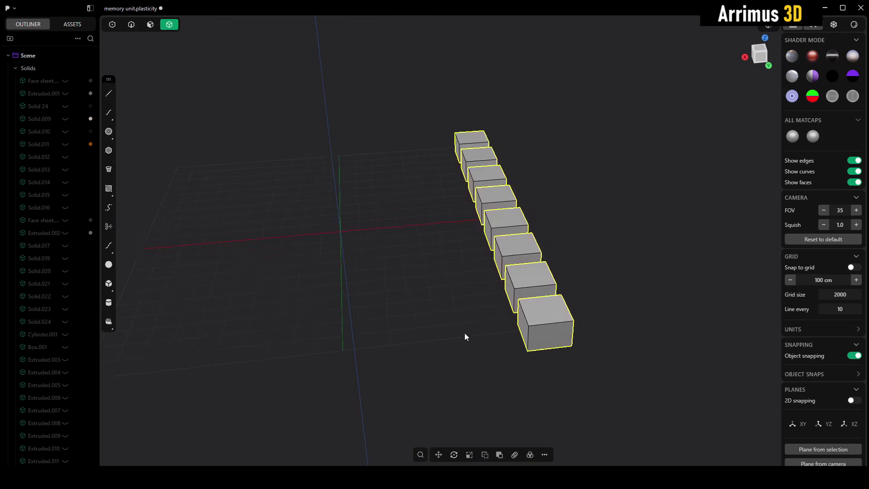
pyautogui.moveTo(464, 337); pyautogui.dragTo(483, 343, button='middle')
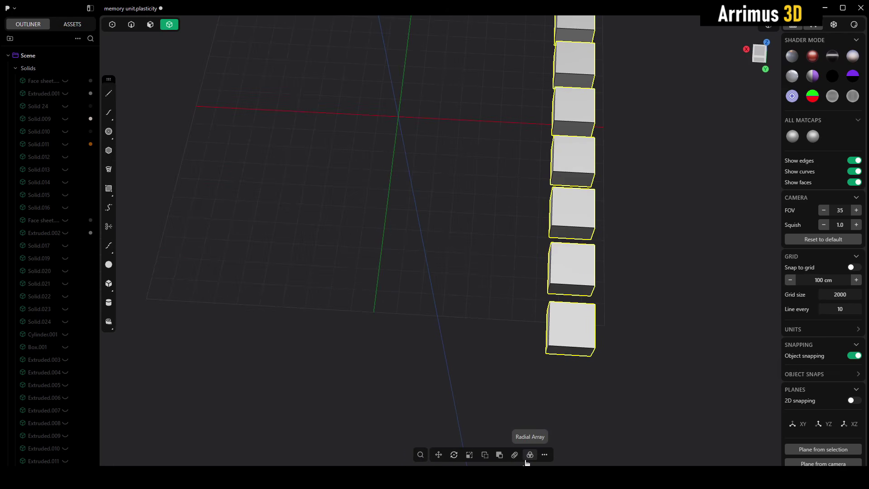
pyautogui.moveTo(526, 462); pyautogui.dragTo(747, 65, button='middle')
pyautogui.click(759, 52)
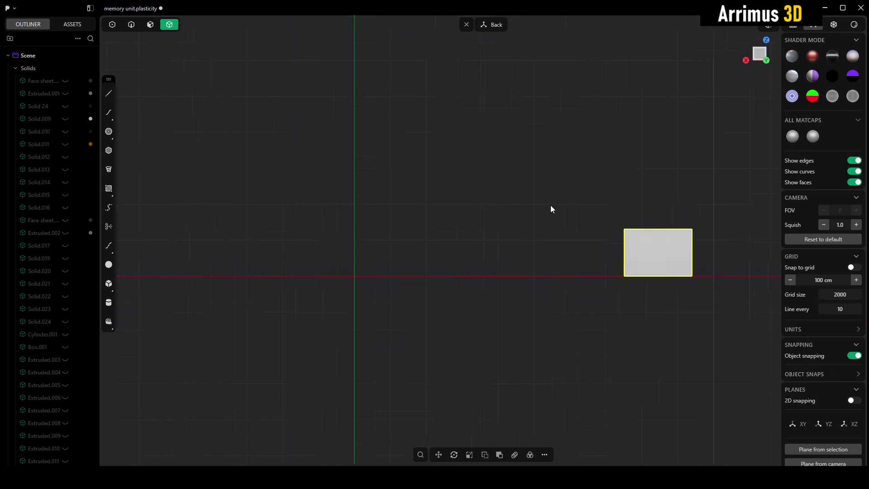
pyautogui.press('g')
pyautogui.press('z')
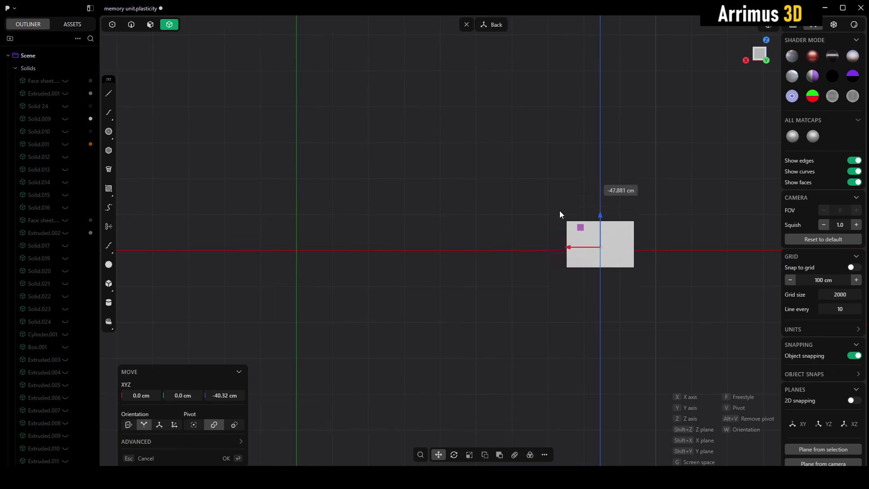
pyautogui.click(564, 192)
pyautogui.moveTo(509, 207); pyautogui.dragTo(511, 202, button='right')
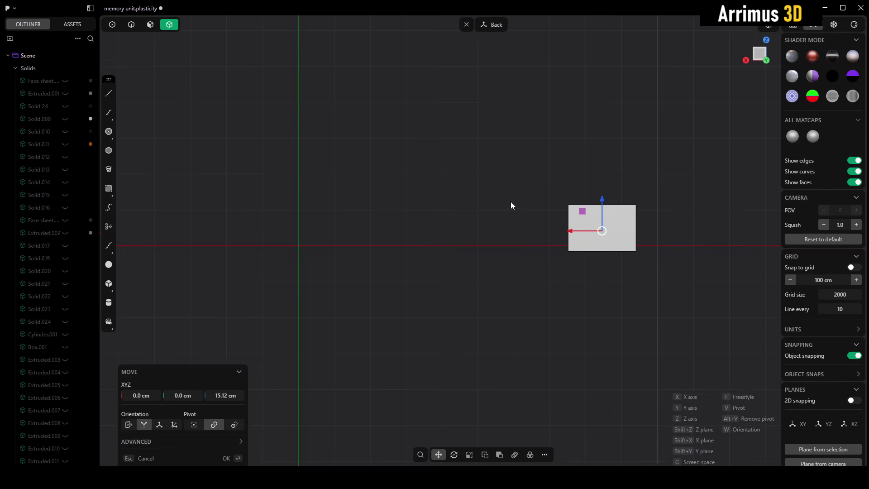
pyautogui.scroll(-3, 508, 199)
pyautogui.rightClick(508, 199)
pyautogui.moveTo(471, 326); pyautogui.dragTo(609, 366, button='right')
# Step: Array the row of boxes 8 times across the grid, roughly along X, with an extent of about 1867 cm
pyautogui.click(515, 455)
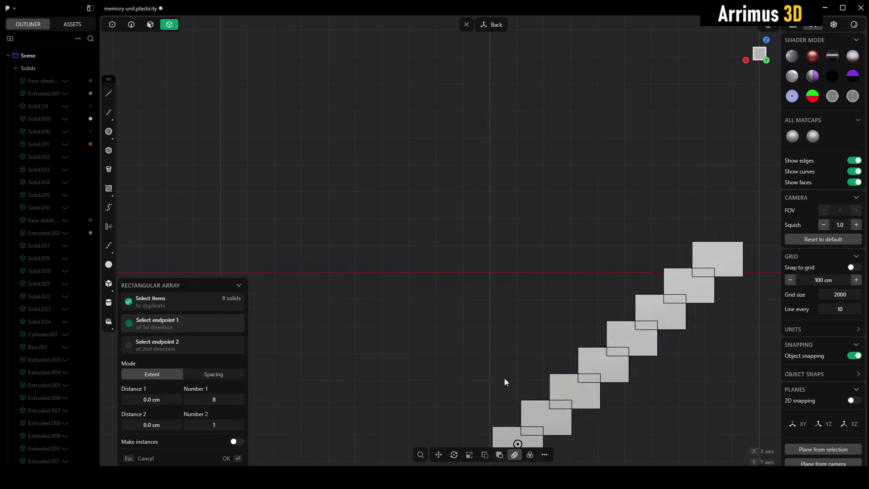
pyautogui.scroll(-3, 505, 378)
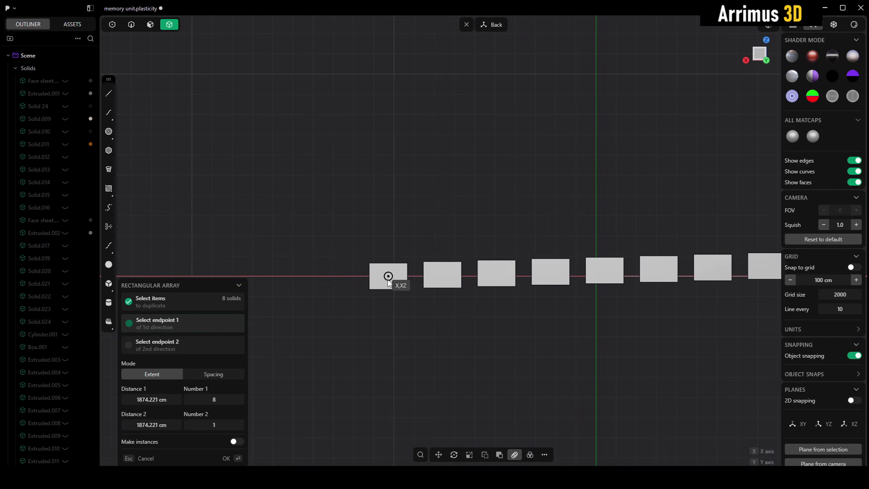
pyautogui.scroll(2, 382, 284)
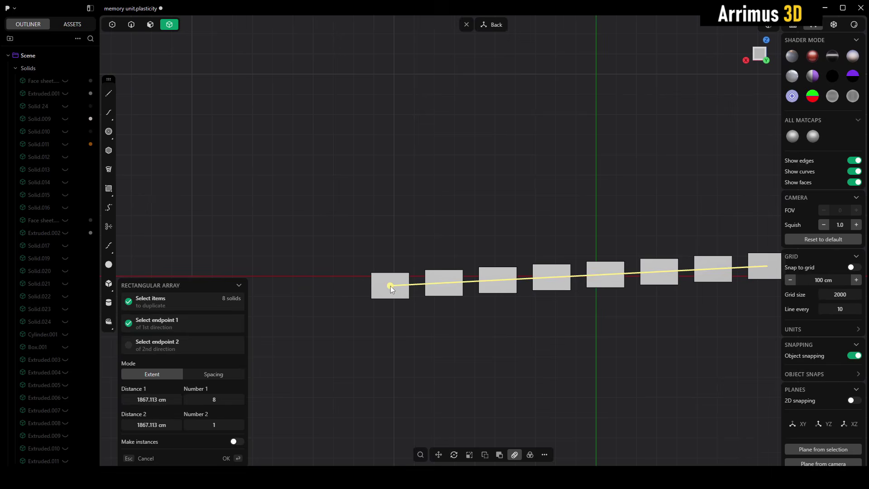
pyautogui.press('Return')
pyautogui.press('/')
pyautogui.moveTo(489, 231); pyautogui.dragTo(492, 186, button='middle')
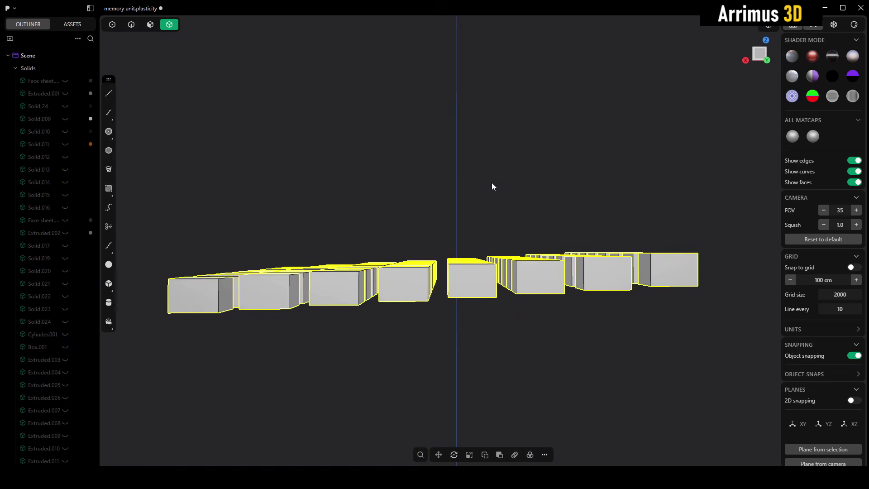
pyautogui.click(489, 194)
# Step: Select the whole array of boxes and place a copy, based at its centre, on the device's recessed front face
pyautogui.scroll(-4, 503, 199)
pyautogui.moveTo(659, 131); pyautogui.dragTo(291, 281)
pyautogui.moveTo(292, 281); pyautogui.dragTo(453, 209, button='middle')
pyautogui.scroll(3, 475, 209)
pyautogui.scroll(4, 443, 181)
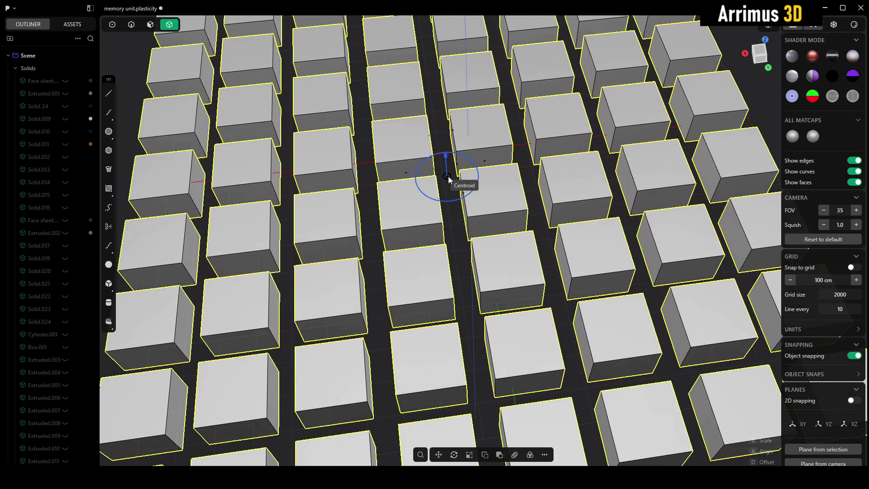
pyautogui.click(449, 176)
pyautogui.moveTo(518, 233); pyautogui.dragTo(500, 178, button='middle')
pyautogui.scroll(-4, 499, 177)
pyautogui.scroll(-4, 498, 177)
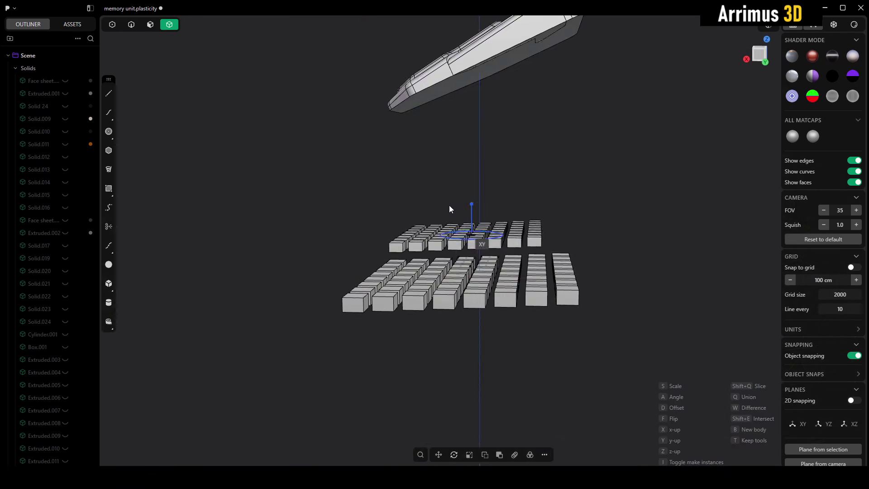
pyautogui.moveTo(449, 205); pyautogui.dragTo(480, 247, button='middle')
pyautogui.keyDown('shift'); pyautogui.moveTo(466, 172); pyautogui.dragTo(468, 277, button='middle'); pyautogui.keyUp('shift')
pyautogui.scroll(4, 449, 209)
pyautogui.moveTo(471, 212)
pyautogui.mouseDown(button='middle')
pyautogui.moveTo(511, 188)
pyautogui.moveTo(459, 219)
pyautogui.mouseUp(button='middle')
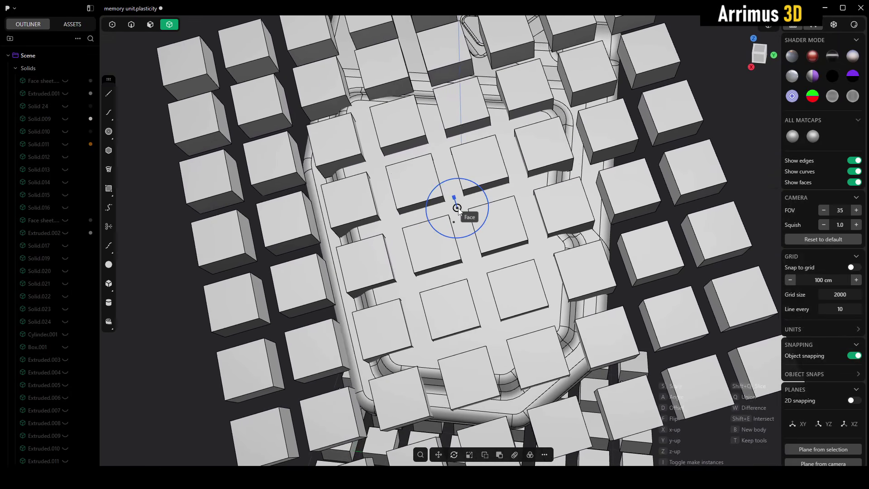
pyautogui.click(460, 207)
# Step: Scale the placed boxes down so that the pattern fits inside the recessed front face
pyautogui.moveTo(482, 186); pyautogui.dragTo(492, 193)
pyautogui.press('s')
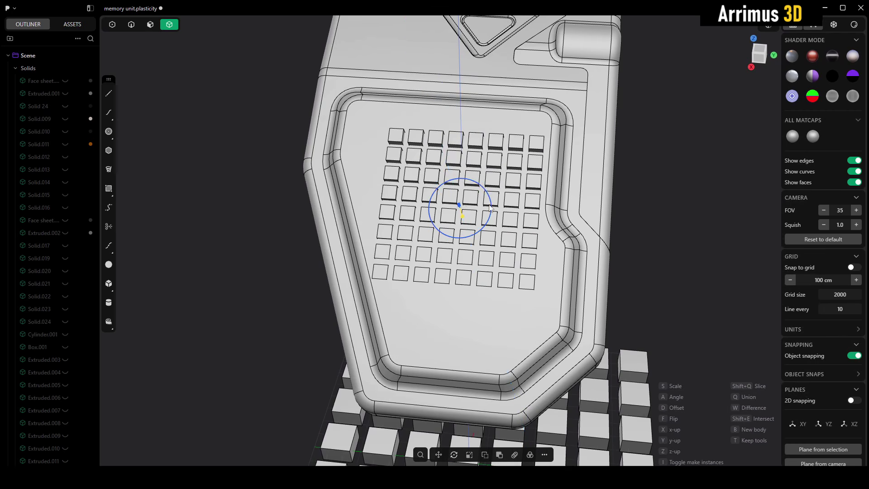
pyautogui.moveTo(490, 208); pyautogui.dragTo(542, 234, button='middle')
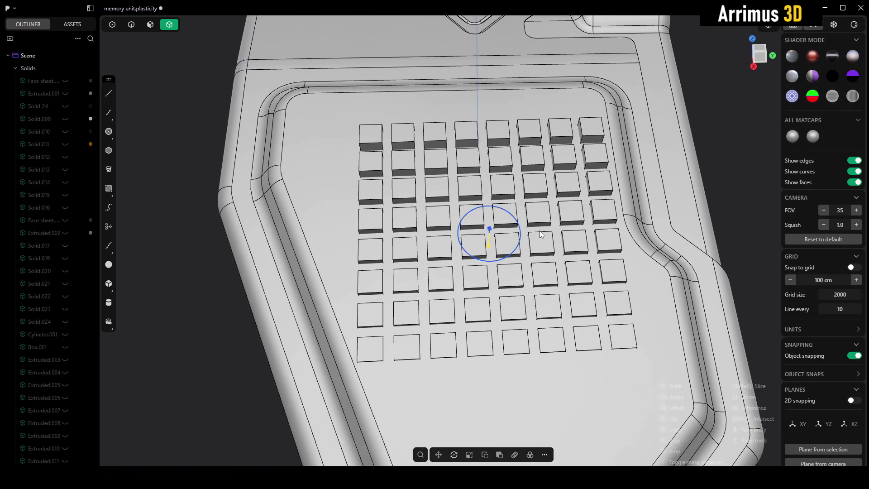
pyautogui.moveTo(626, 214); pyautogui.dragTo(673, 193, button='middle')
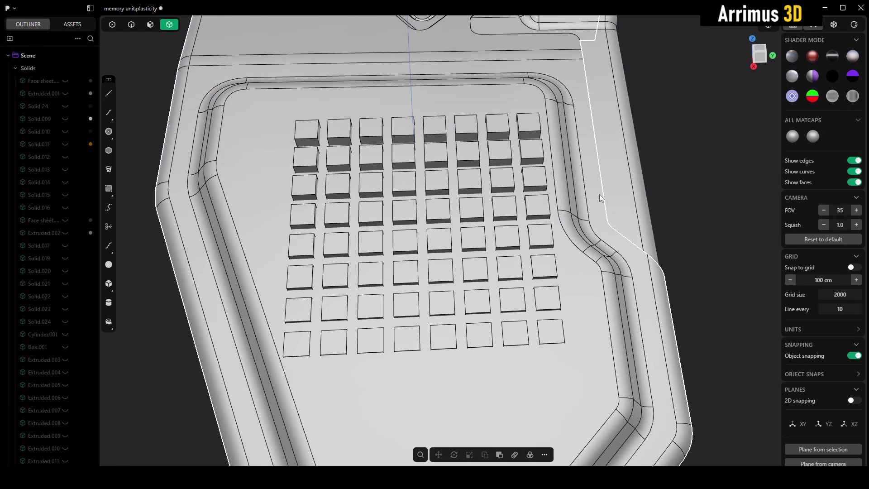
pyautogui.moveTo(598, 194); pyautogui.dragTo(544, 132, button='middle')
pyautogui.moveTo(544, 129); pyautogui.dragTo(275, 296)
pyautogui.press('q')
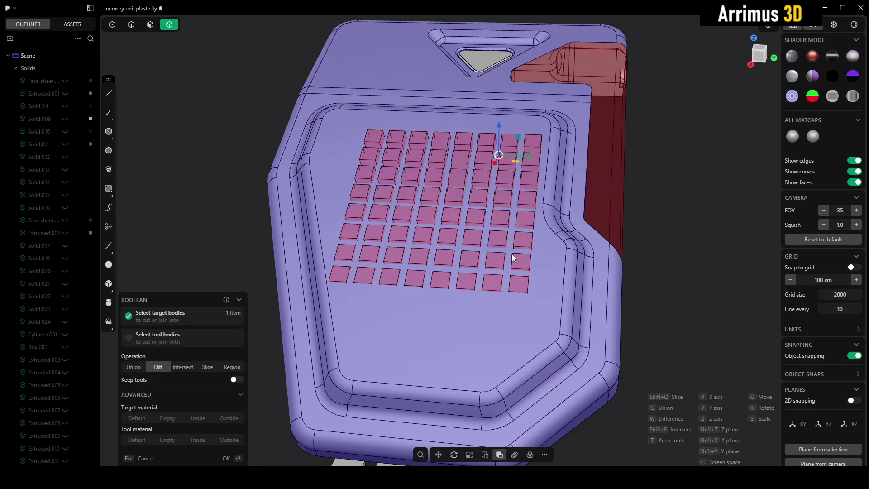
pyautogui.press('Return')
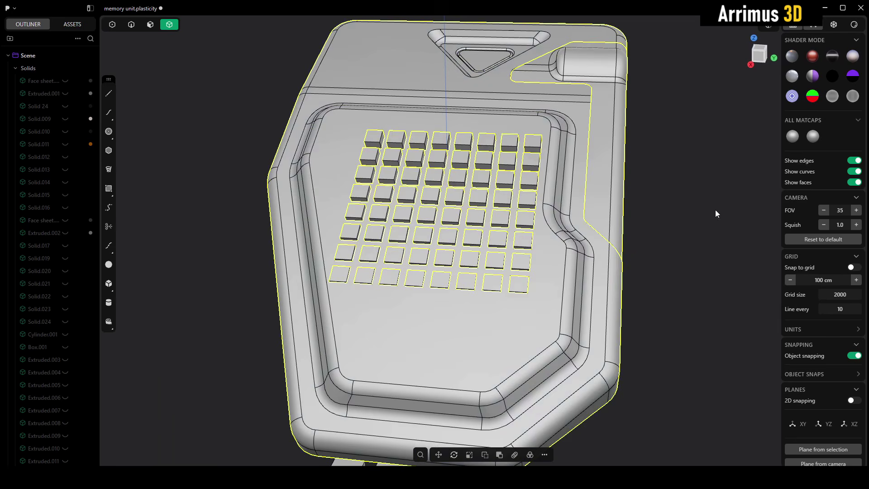
pyautogui.press('Escape')
# Step: Subtract the placed boxes from the device body with a Boolean difference to cut a pattern of square pockets
pyautogui.moveTo(543, 183); pyautogui.dragTo(303, 105, button='middle')
pyautogui.moveTo(303, 104); pyautogui.dragTo(569, 338)
pyautogui.press('q')
pyautogui.press('Return')
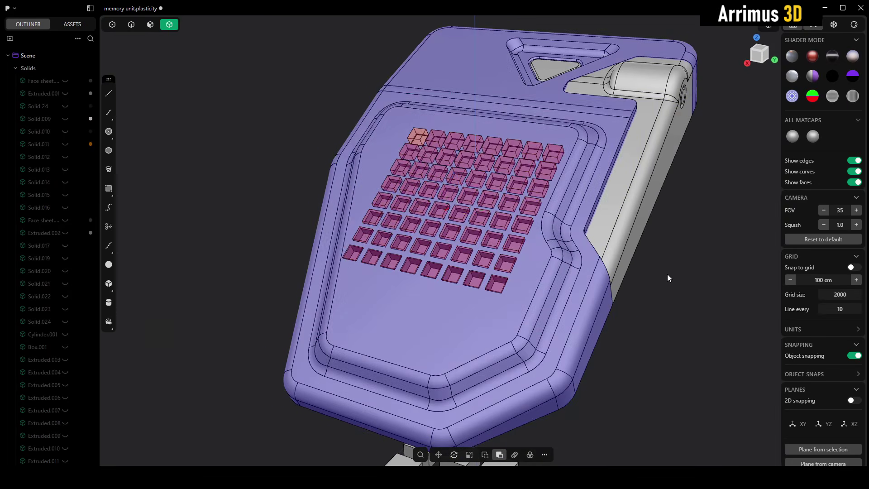
pyautogui.moveTo(665, 265)
pyautogui.mouseDown(button='middle')
pyautogui.moveTo(540, 257)
pyautogui.moveTo(504, 238)
pyautogui.moveTo(483, 248)
pyautogui.moveTo(568, 222)
pyautogui.moveTo(521, 254)
pyautogui.moveTo(552, 225)
pyautogui.moveTo(458, 249)
pyautogui.moveTo(403, 214)
pyautogui.moveTo(395, 221)
pyautogui.moveTo(410, 257)
pyautogui.moveTo(416, 222)
pyautogui.moveTo(542, 221)
pyautogui.mouseUp(button='middle')
pyautogui.scroll(4, 504, 238)
pyautogui.hotkey('alt', 'e')
pyautogui.scroll(-5, 415, 221)
# Step: Undo the Boolean cut and the placement of the box pattern on the recessed face
pyautogui.hotkey('ctrl', 'z')
pyautogui.hotkey('ctrl', 'z')
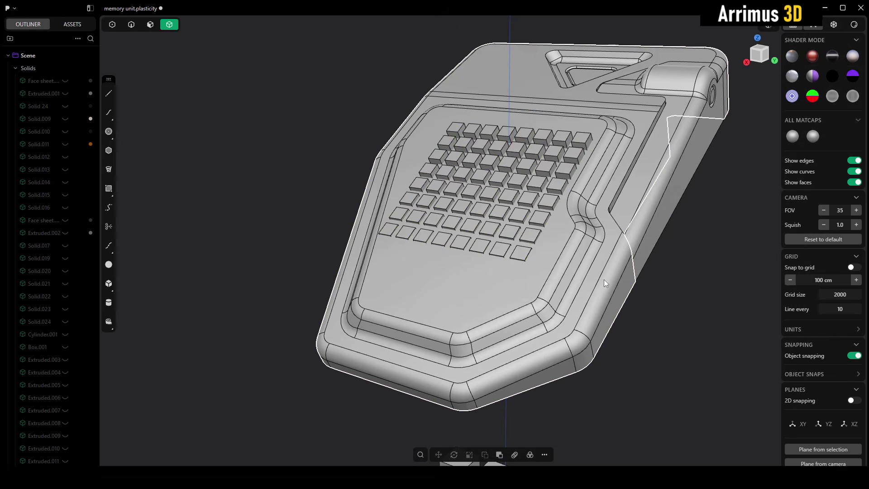
pyautogui.hotkey('ctrl', 'z')
pyautogui.hotkey('ctrl', 'z')
pyautogui.hotkey('ctrl', 'z')
pyautogui.hotkey('ctrl', 'z')
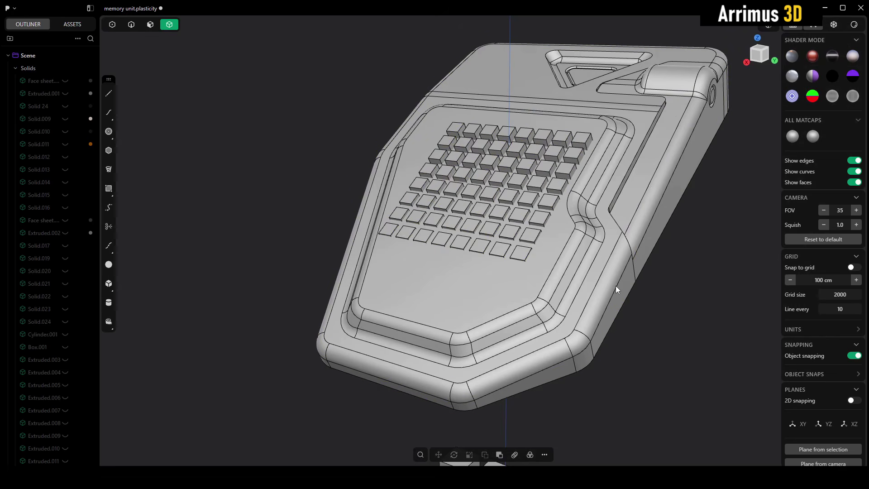
pyautogui.hotkey('ctrl', 'z')
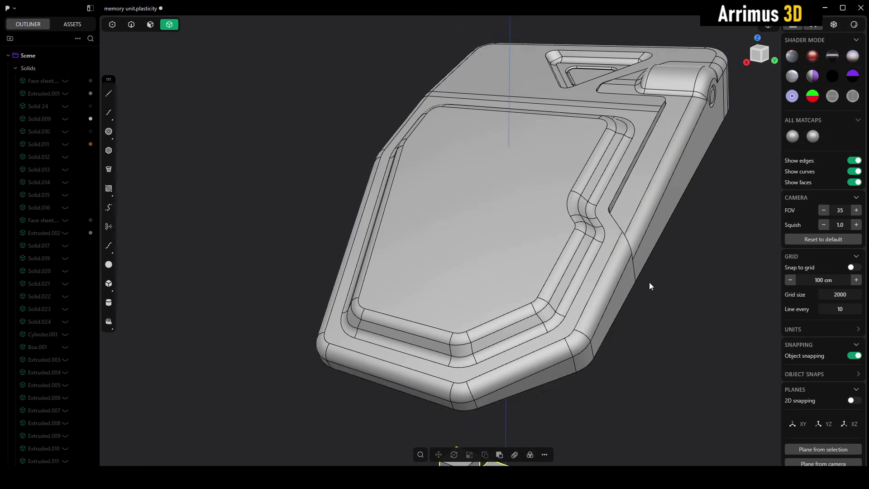
# Step: Move the original array of boxes off the ground grid to free the area around the origin
pyautogui.scroll(-5, 650, 282)
pyautogui.keyDown('shift'); pyautogui.moveTo(544, 276); pyautogui.dragTo(534, 177, button='middle'); pyautogui.keyUp('shift')
pyautogui.scroll(-3, 607, 229)
pyautogui.press('g')
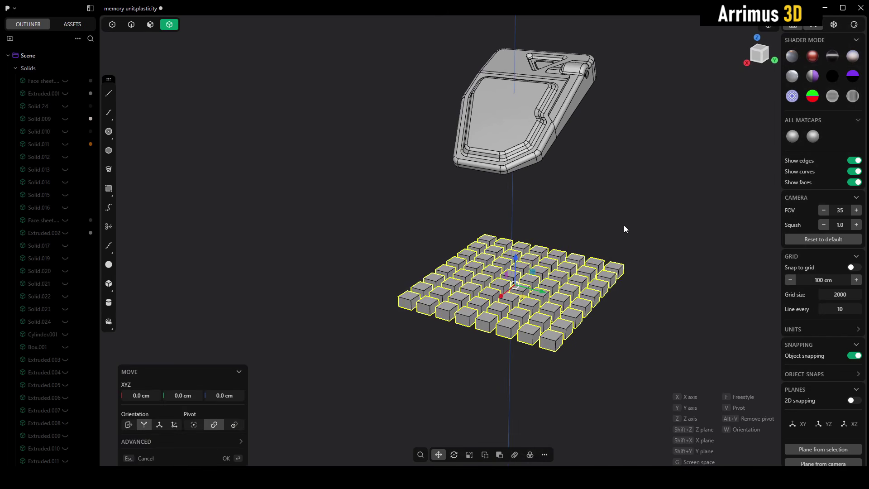
pyautogui.click(410, 196)
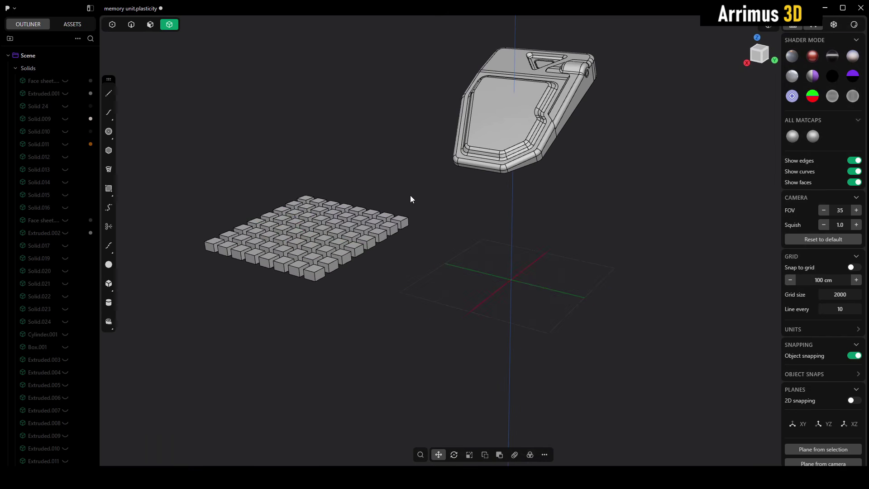
# Step: Draw a six-sided polygon with a radius of about 384 cm on the ground grid, in the free area beside the origin
pyautogui.scroll(5, 575, 246)
pyautogui.keyDown('shift'); pyautogui.moveTo(499, 205); pyautogui.dragTo(639, 274, button='middle'); pyautogui.keyUp('shift')
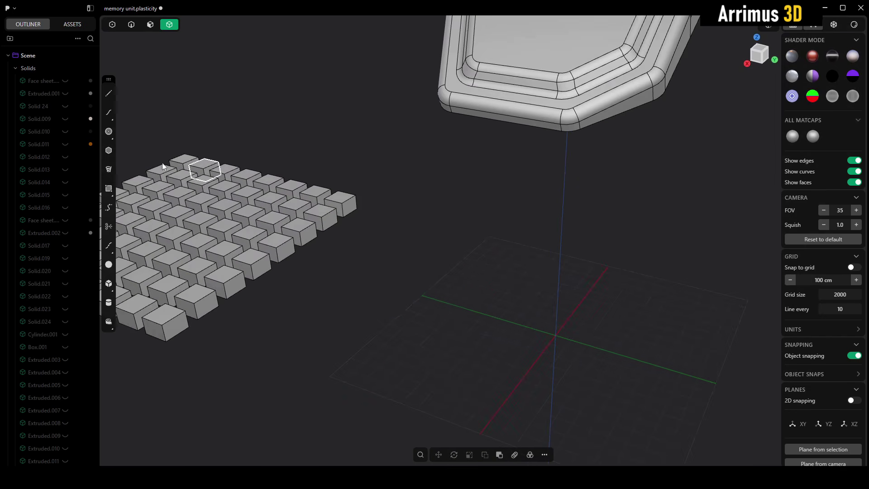
pyautogui.click(108, 150)
pyautogui.scroll(5, 402, 260)
pyautogui.click(408, 272)
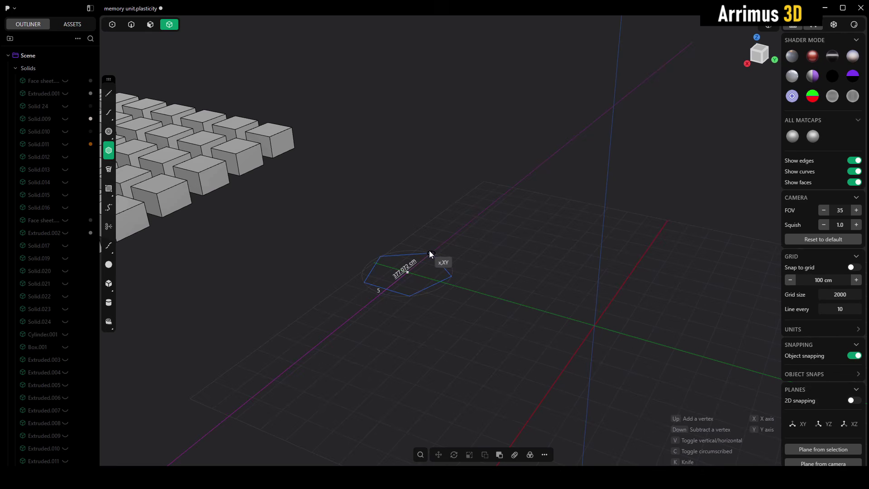
pyautogui.press('Down')
pyautogui.press('Up')
pyautogui.press('Up')
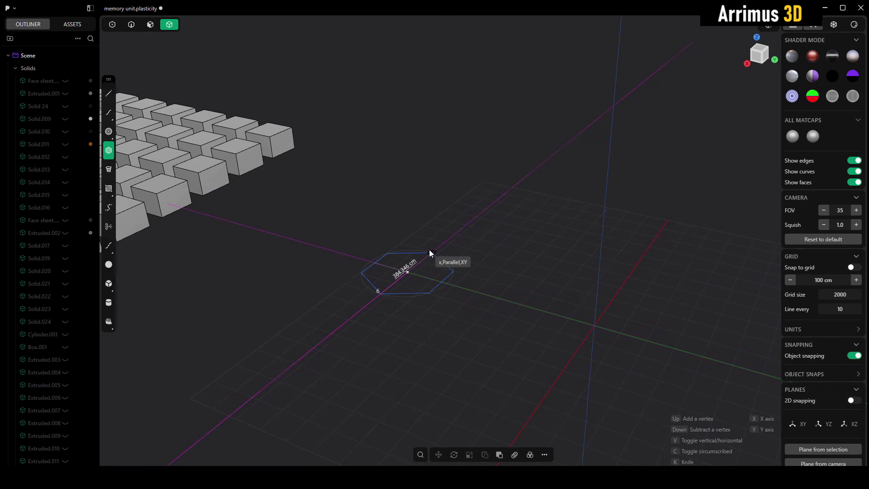
pyautogui.click(430, 252)
# Step: Extrude the hexagon upward about 72 cm with sides tapering outward by about 15 degrees
pyautogui.scroll(2, 427, 245)
pyautogui.press('e')
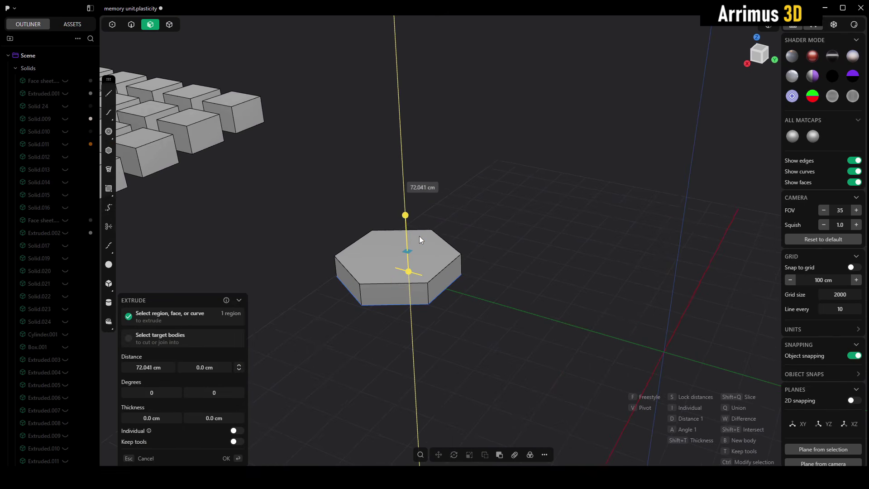
pyautogui.press('a')
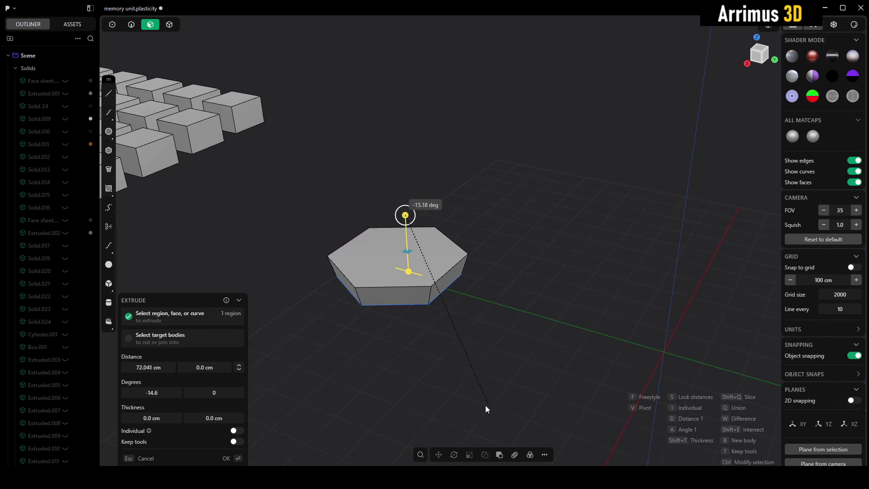
pyautogui.click(410, 404)
# Step: Examine the outward-sloping sides of the hexagonal solid from below and from above
pyautogui.moveTo(433, 366); pyautogui.dragTo(407, 316, button='middle')
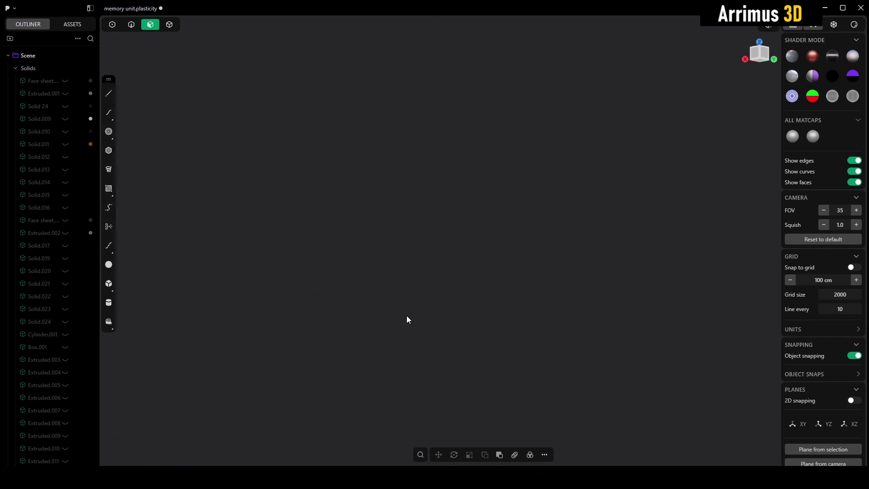
pyautogui.moveTo(490, 395); pyautogui.dragTo(424, 402, button='middle')
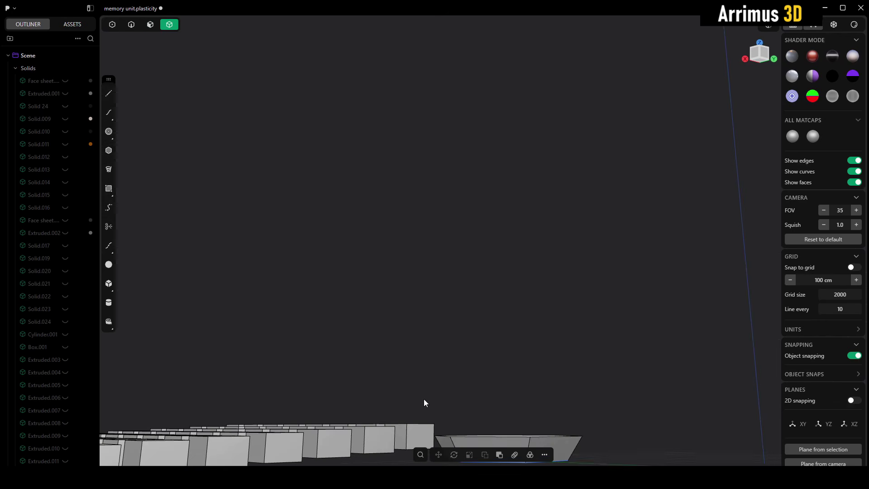
pyautogui.click(514, 437)
pyautogui.press('/')
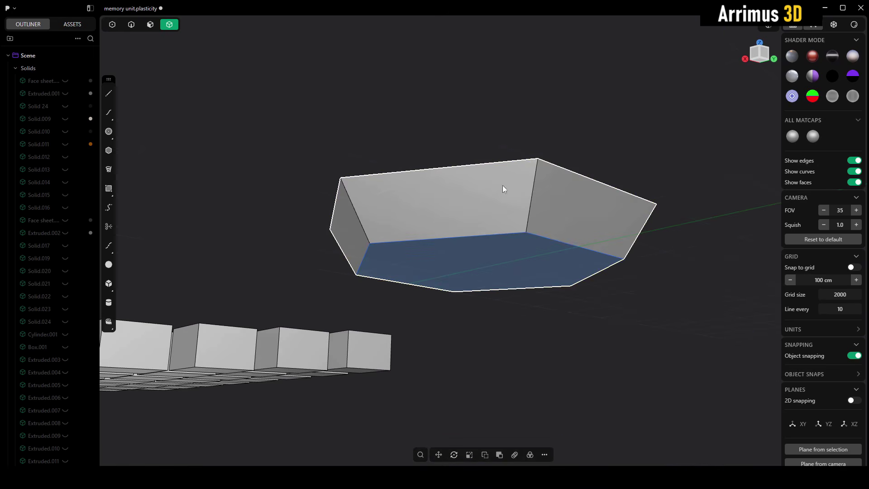
pyautogui.moveTo(534, 246); pyautogui.dragTo(600, 376, button='middle')
pyautogui.press('2')
pyautogui.press('Escape')
pyautogui.press('4')
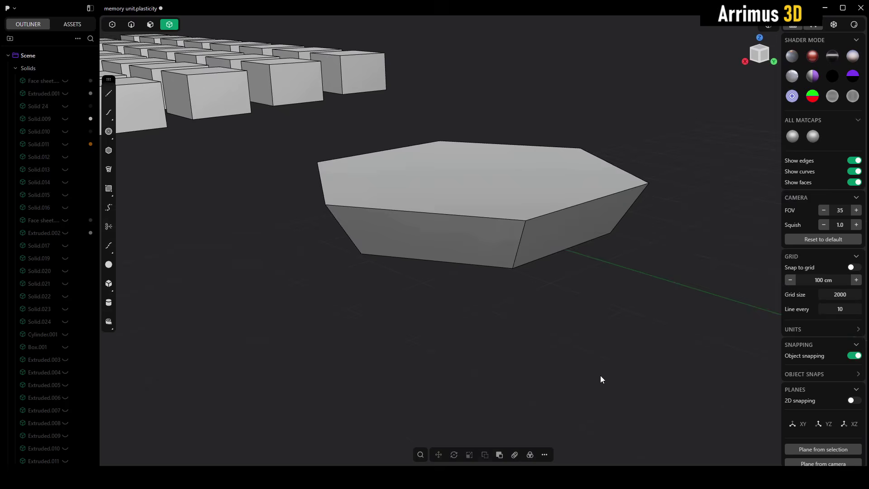
# Step: Duplicate the tapered hexagon and place the copy diagonally beside the original, leaving a narrow gap between them
pyautogui.scroll(-5, 494, 279)
pyautogui.click(477, 251)
pyautogui.moveTo(476, 251); pyautogui.dragTo(510, 224, button='middle')
pyautogui.scroll(-3, 499, 272)
pyautogui.press('g')
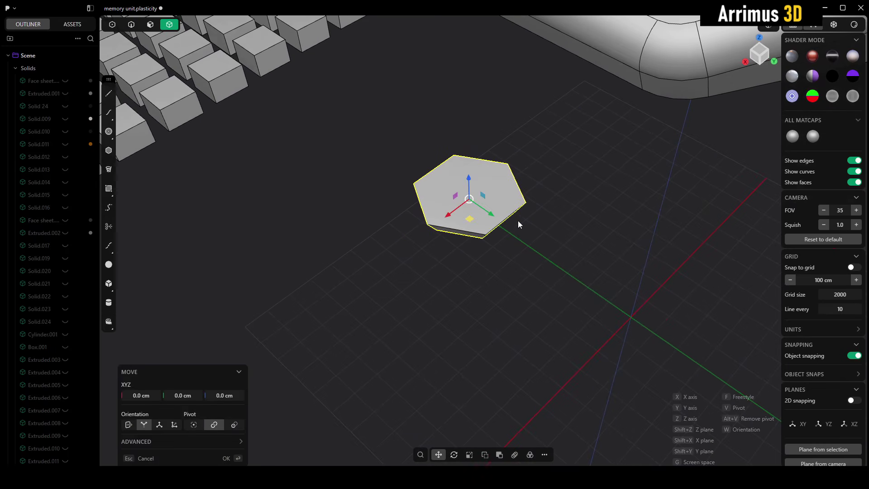
pyautogui.click(470, 329)
pyautogui.moveTo(470, 329); pyautogui.dragTo(569, 188, button='middle')
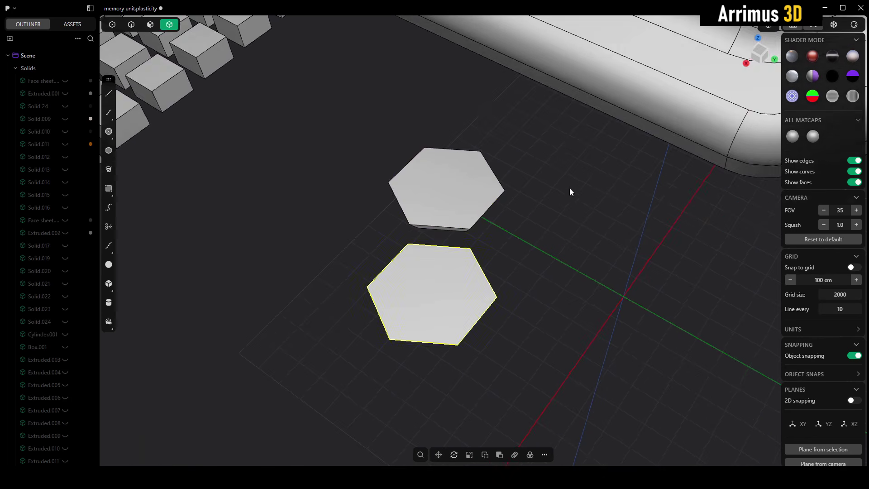
# Step: Isolate the two hexagons and create a rectangular array of them along the Y axis, with 5 copies over an extent of about 2040 cm
pyautogui.keyDown('shift'); pyautogui.click(415, 302); pyautogui.keyUp('shift')
pyautogui.press('/')
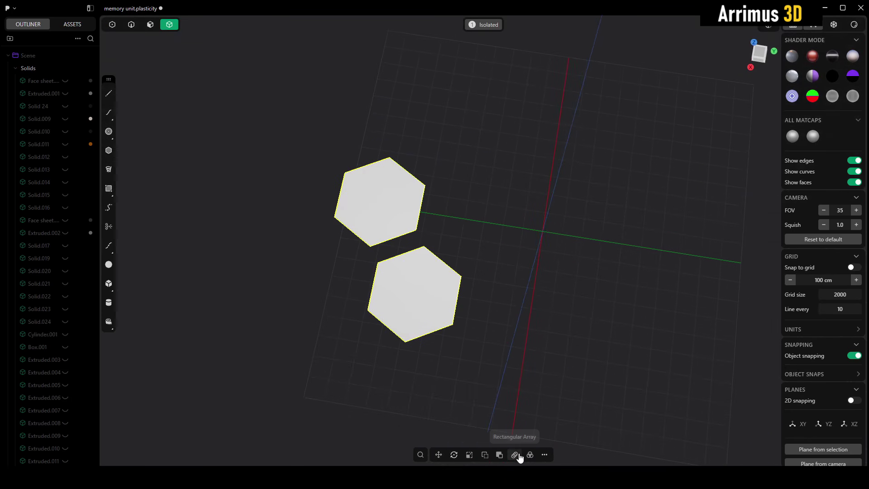
pyautogui.click(516, 455)
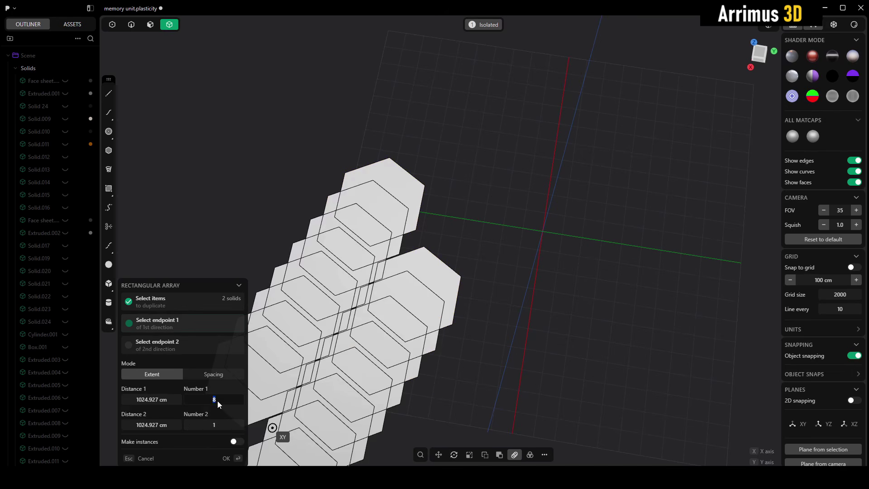
pyautogui.write('4')
pyautogui.press('Return')
pyautogui.scroll(-2, 549, 306)
pyautogui.moveTo(549, 307); pyautogui.dragTo(428, 307, button='middle')
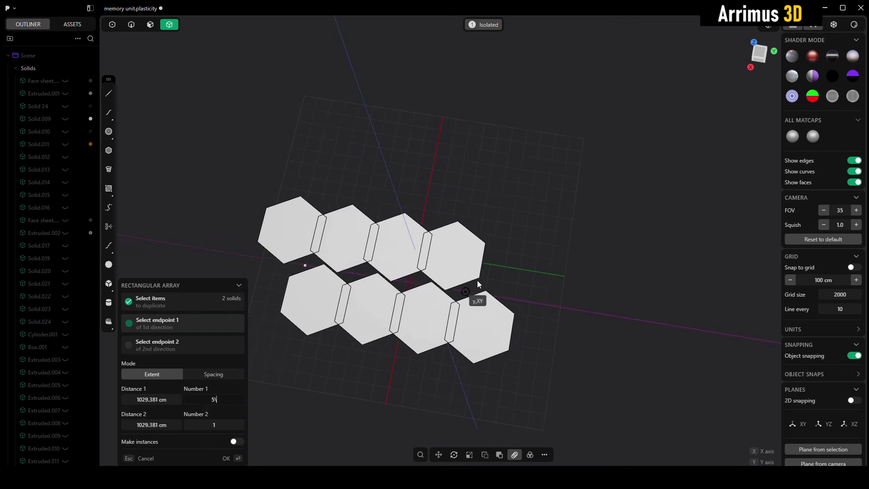
pyautogui.write('5')
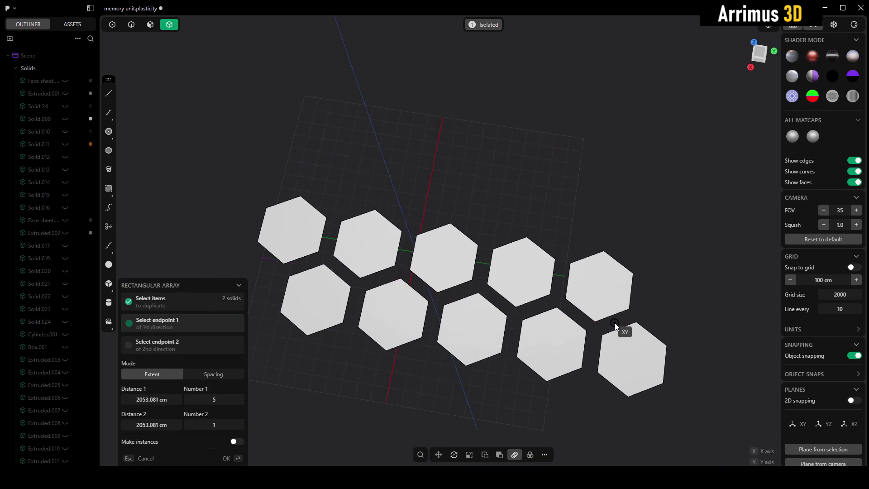
pyautogui.click(614, 322)
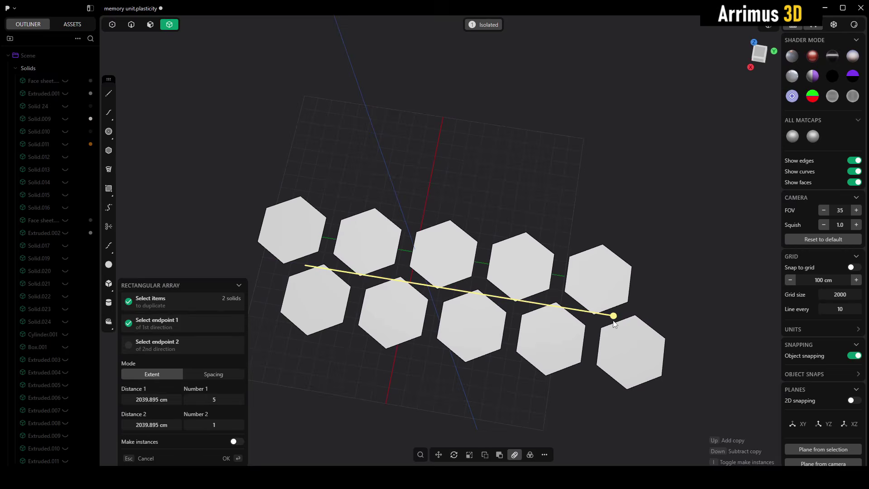
pyautogui.press('Return')
pyautogui.click(681, 287)
# Step: Select all side faces of one outer row of hexagons, working from a straight-on end view of the array
pyautogui.moveTo(687, 321); pyautogui.dragTo(754, 117, button='middle')
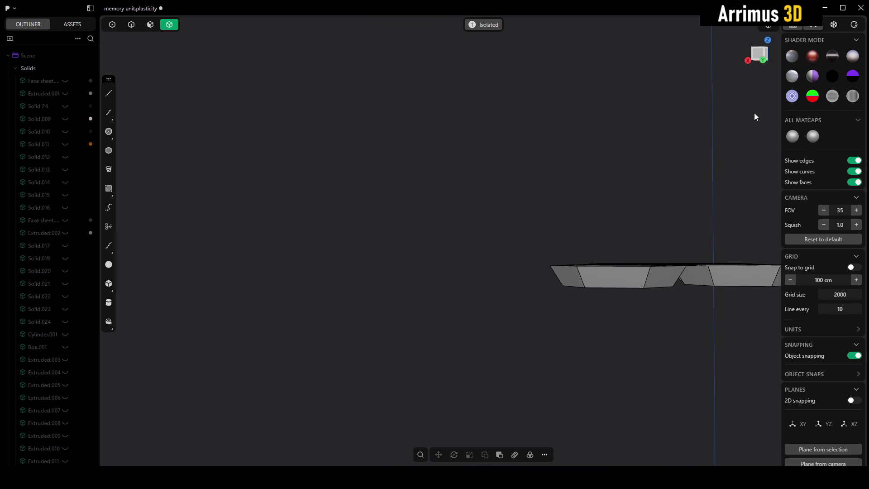
pyautogui.click(758, 52)
pyautogui.scroll(5, 515, 241)
pyautogui.scroll(-1, 543, 249)
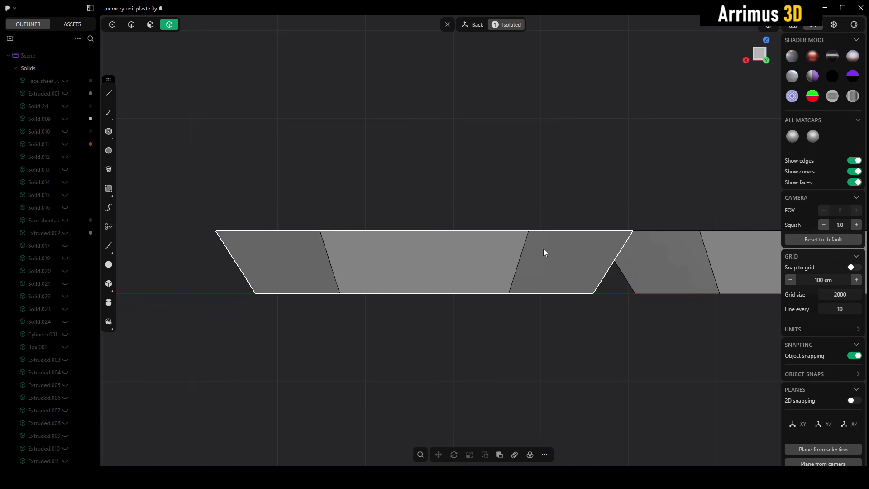
pyautogui.press('3')
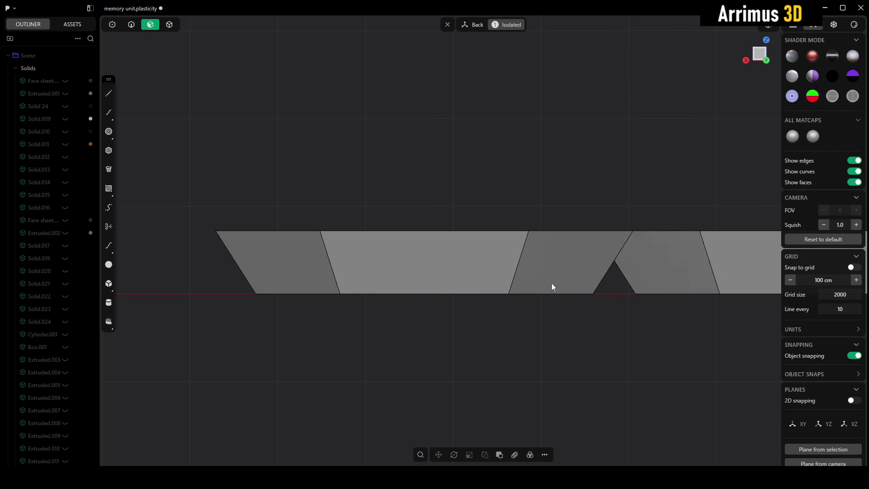
pyautogui.moveTo(613, 276); pyautogui.dragTo(212, 262)
pyautogui.moveTo(467, 190); pyautogui.dragTo(508, 223, button='middle')
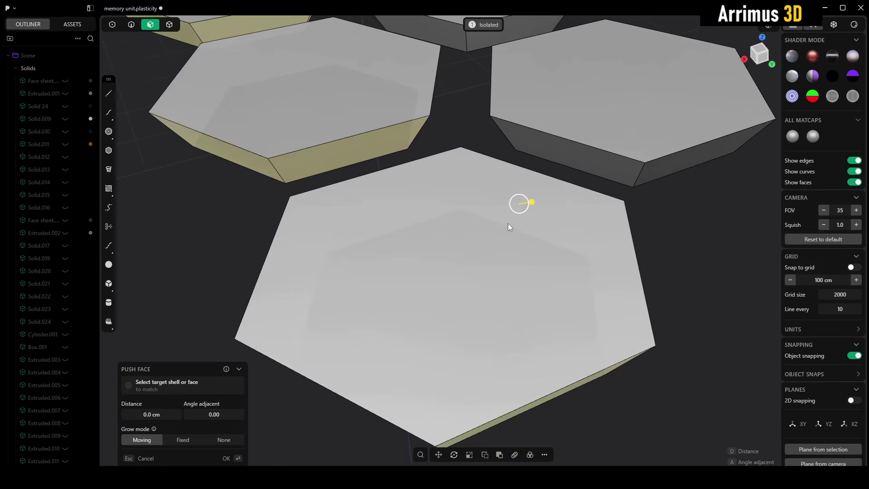
pyautogui.scroll(-5, 549, 151)
pyautogui.click(543, 153)
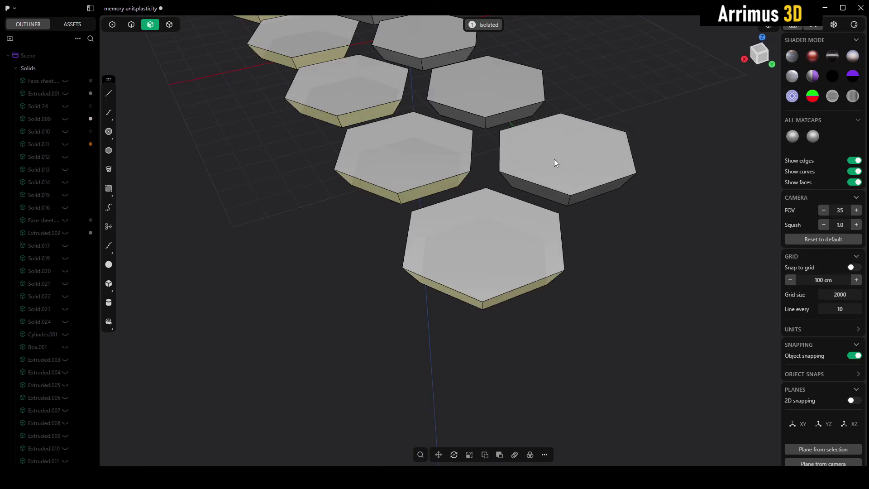
pyautogui.press('Escape')
pyautogui.hotkey('ctrl', 'z')
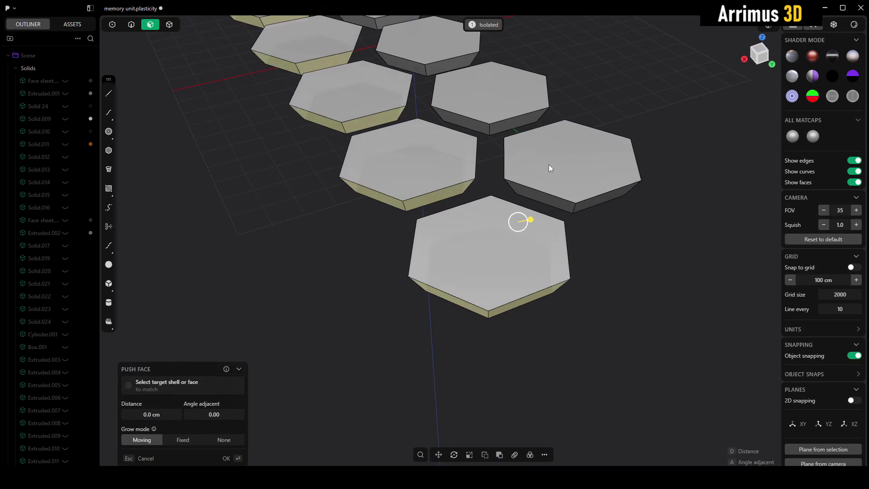
# Step: Push the selected side faces inward so that this row's hexagons become smaller than those in the other row
pyautogui.press('d')
pyautogui.click(546, 165)
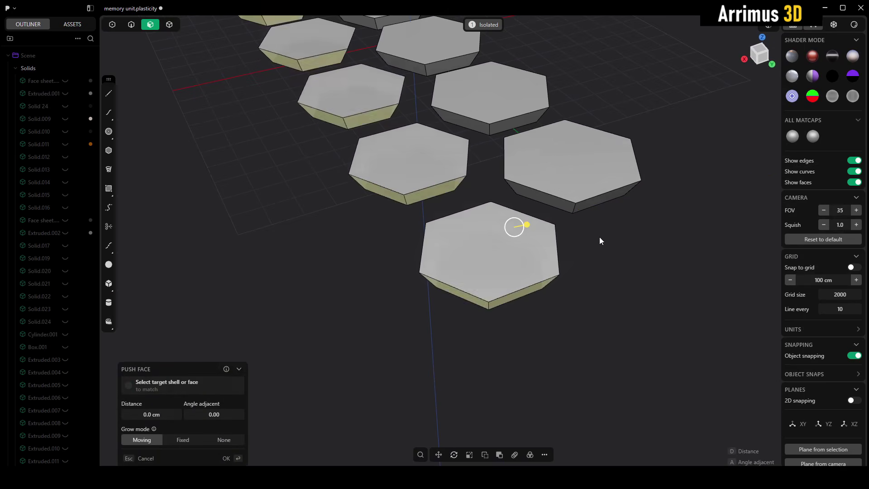
pyautogui.moveTo(599, 237); pyautogui.dragTo(563, 217, button='middle')
pyautogui.scroll(-3, 562, 217)
pyautogui.press('Escape')
pyautogui.press('4')
# Step: Duplicate the row of smaller hexagons and place the copies outside it as a staggered third row
pyautogui.moveTo(589, 149); pyautogui.dragTo(582, 167, button='middle')
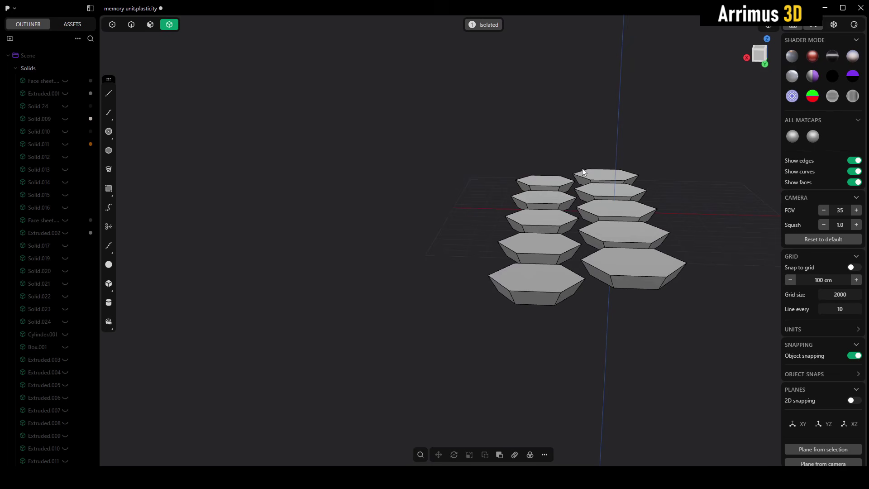
pyautogui.moveTo(573, 130); pyautogui.dragTo(491, 337)
pyautogui.moveTo(544, 155); pyautogui.dragTo(480, 283)
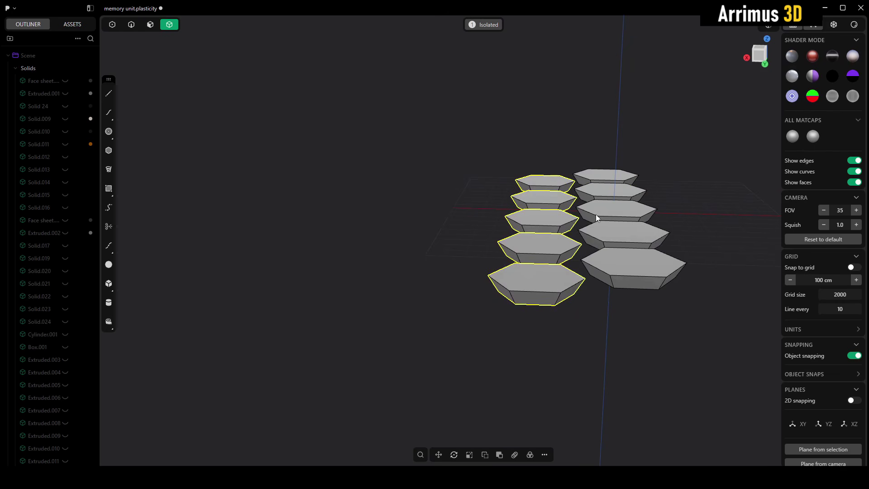
pyautogui.click(759, 61)
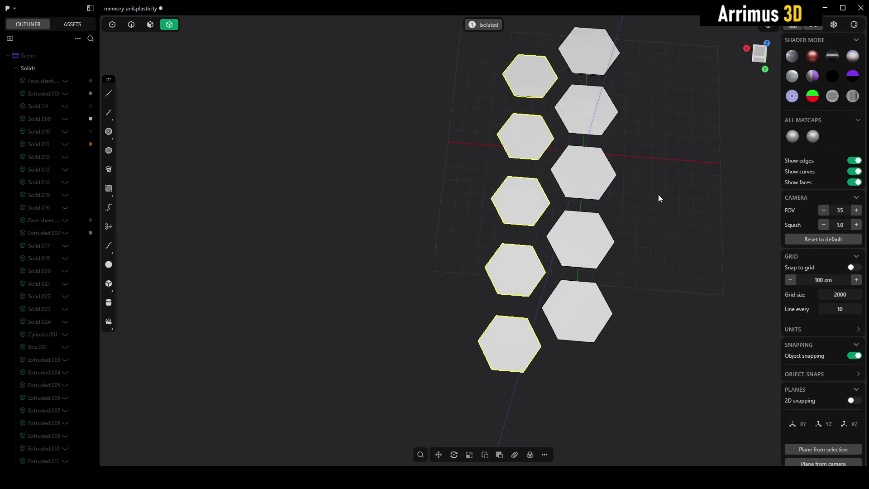
pyautogui.moveTo(565, 243); pyautogui.dragTo(581, 268, button='middle')
pyautogui.hotkey('shift', 'd')
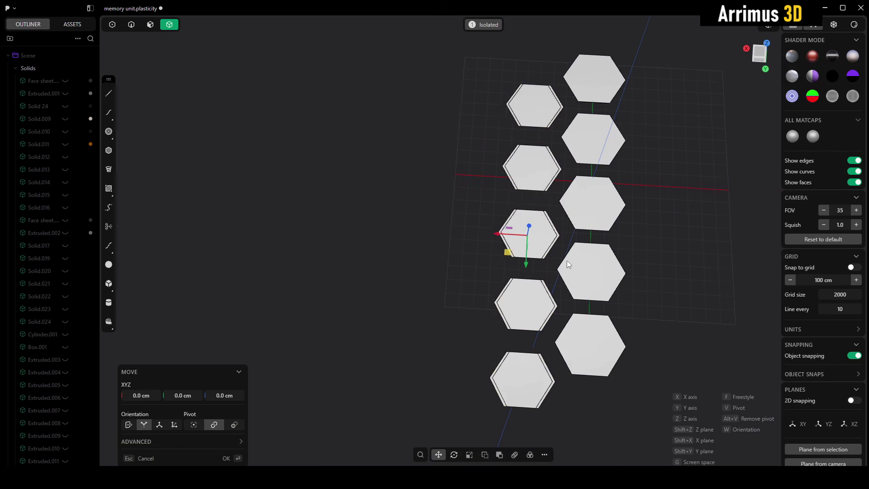
pyautogui.click(525, 224)
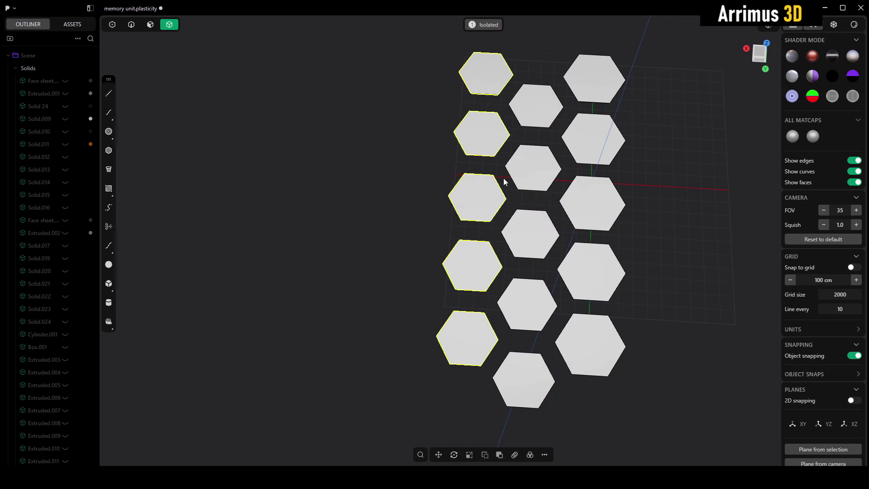
pyautogui.moveTo(546, 53); pyautogui.dragTo(407, 390)
pyautogui.click(648, 200)
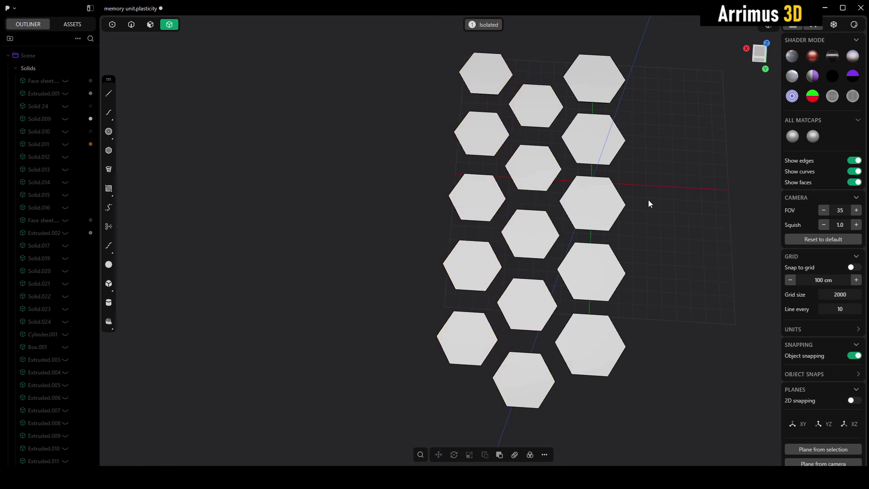
# Step: Push the side faces of the new third row of hexagons inward by about 28.6 cm to make them smaller
pyautogui.moveTo(502, 222); pyautogui.dragTo(513, 116, button='middle')
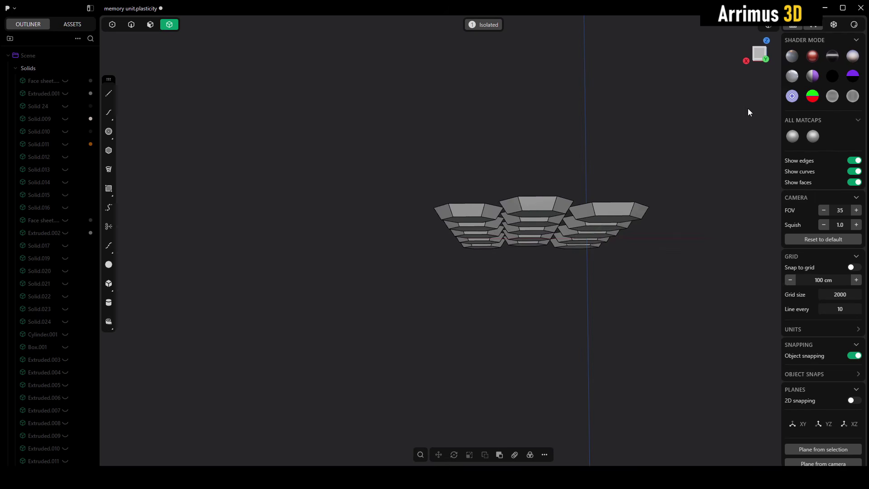
pyautogui.moveTo(749, 117); pyautogui.dragTo(750, 146, button='middle')
pyautogui.click(761, 59)
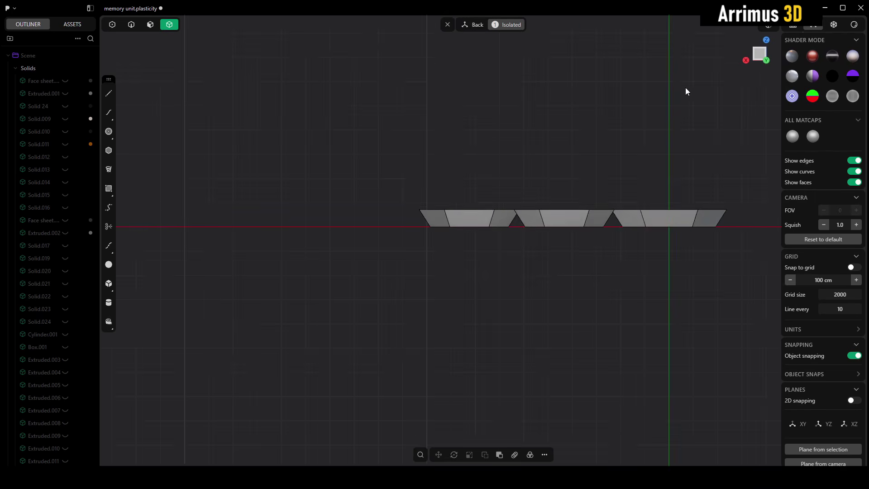
pyautogui.scroll(5, 506, 164)
pyautogui.click(533, 311)
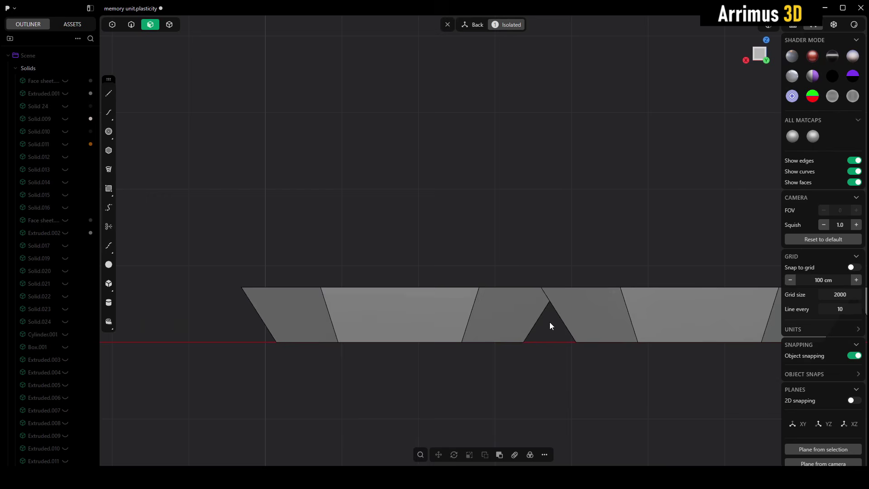
pyautogui.moveTo(549, 322); pyautogui.dragTo(252, 317)
pyautogui.moveTo(503, 200); pyautogui.dragTo(526, 249, button='middle')
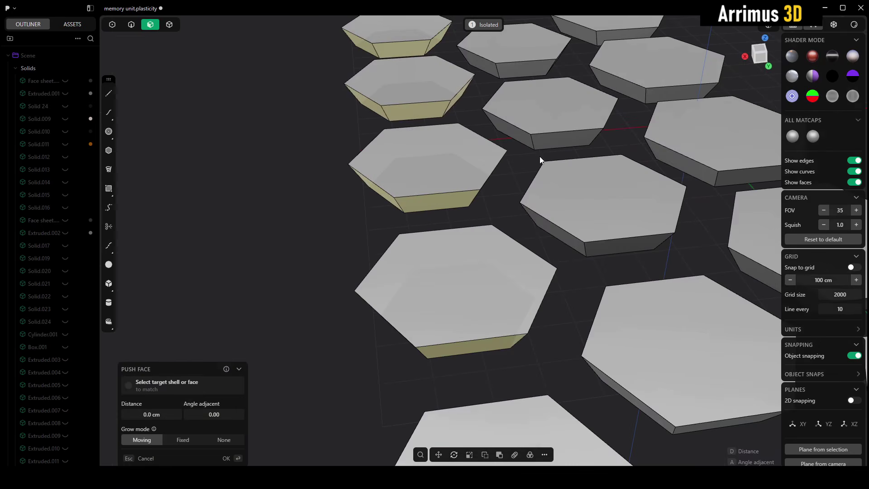
pyautogui.press('d')
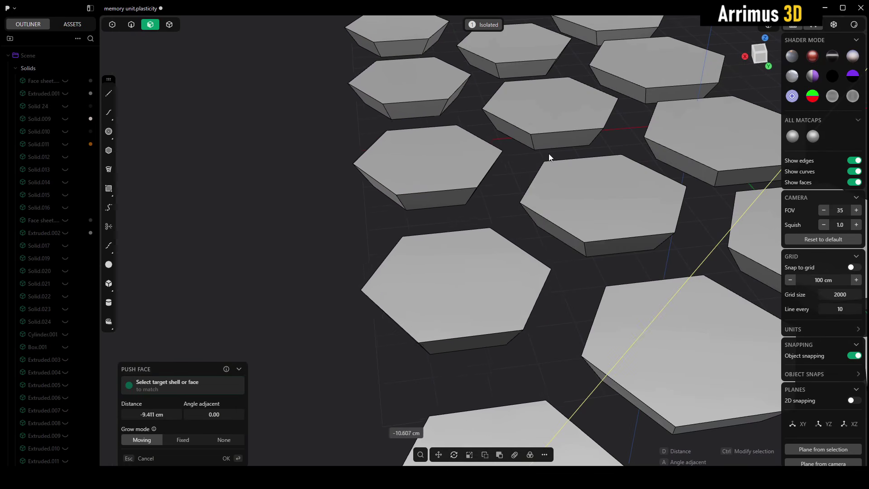
pyautogui.click(560, 151)
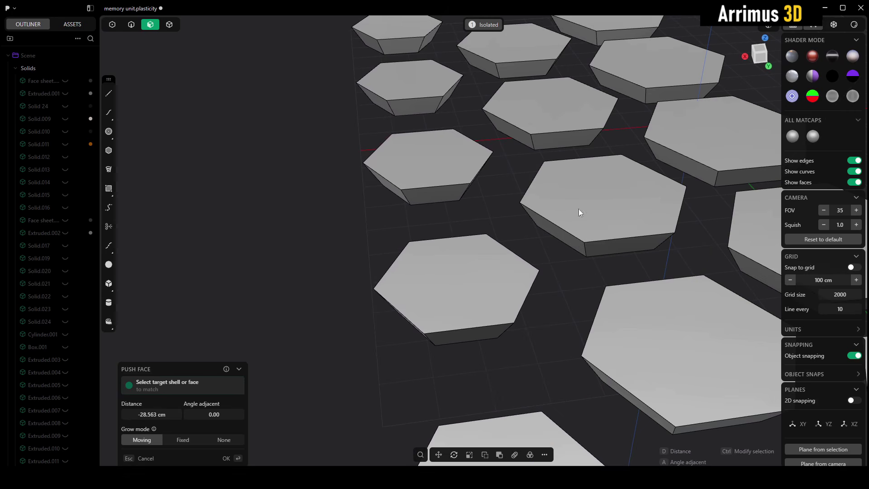
# Step: Duplicate the third row of hexagons and place the copies outside it as a staggered fourth row, offset about 357 cm in X and 249 cm in Y
pyautogui.scroll(-5, 569, 186)
pyautogui.click(568, 97)
pyautogui.keyDown('shift'); pyautogui.moveTo(593, 159); pyautogui.dragTo(473, 129, button='middle'); pyautogui.keyUp('shift')
pyautogui.press('4')
pyautogui.moveTo(455, 83); pyautogui.dragTo(422, 240)
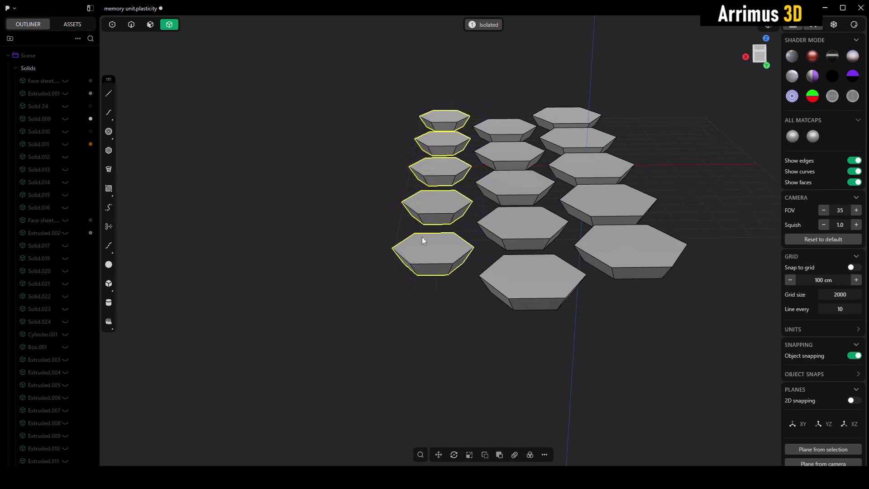
pyautogui.moveTo(422, 240); pyautogui.dragTo(475, 195, button='middle')
pyautogui.press('g')
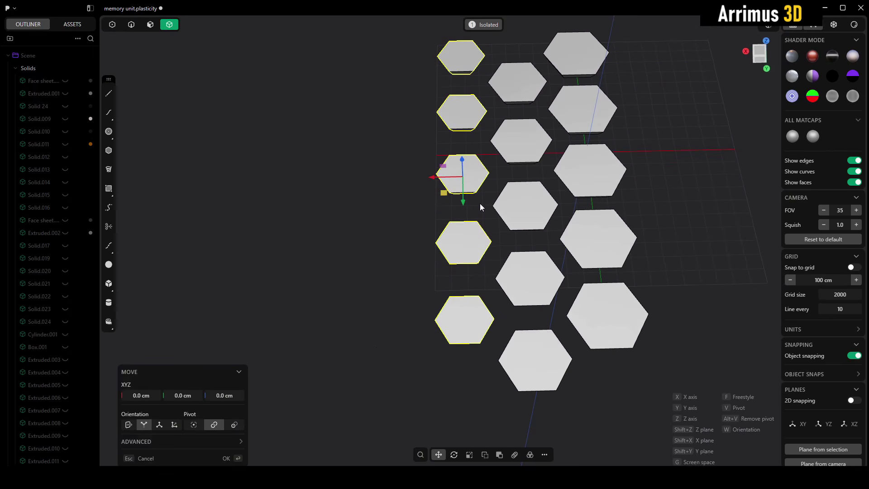
pyautogui.click(423, 240)
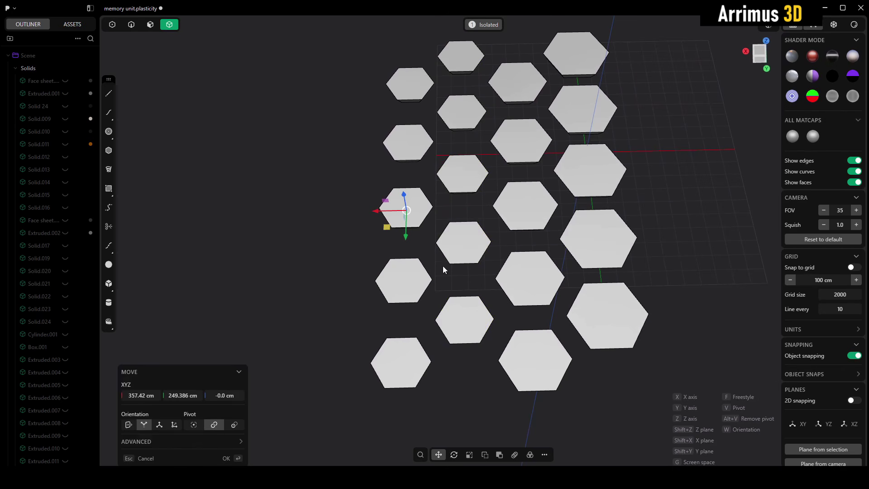
pyautogui.rightClick(443, 266)
# Step: Push the side faces of the fourth row of hexagons inward by about 29.9 cm, selecting them from a straight-on end view
pyautogui.moveTo(444, 266); pyautogui.dragTo(475, 223, button='middle')
pyautogui.click(760, 50)
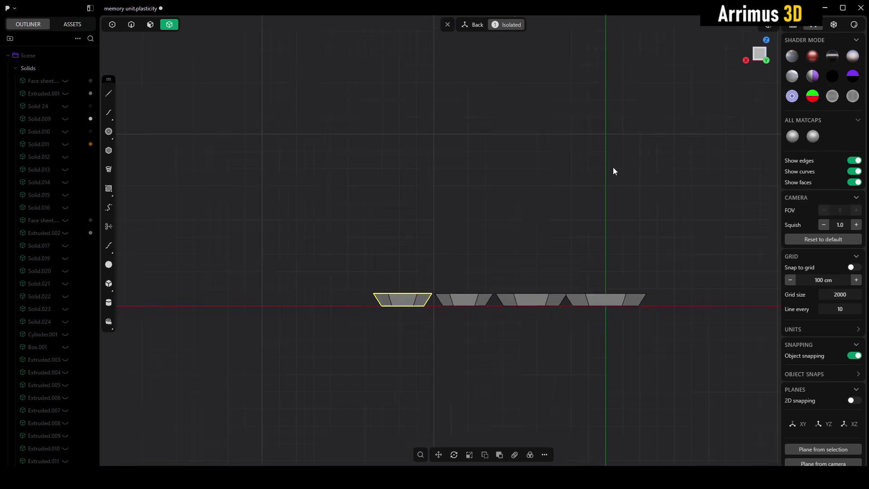
pyautogui.scroll(10, 422, 301)
pyautogui.click(573, 335)
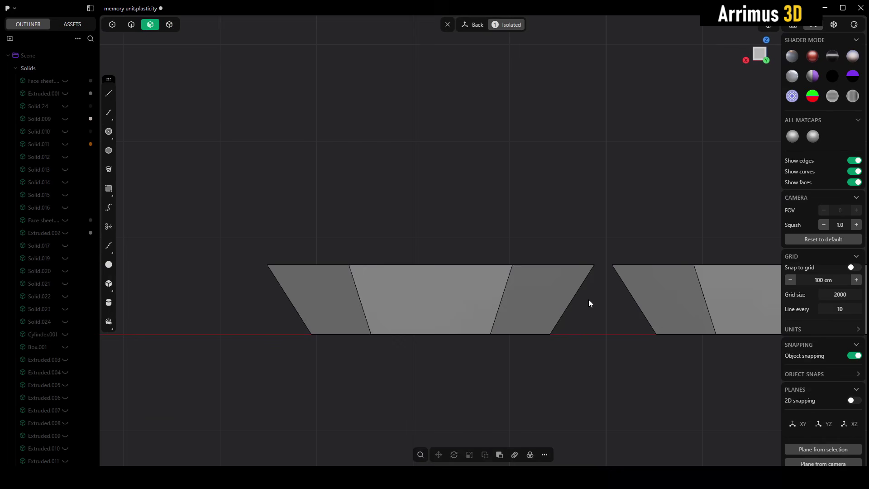
pyautogui.moveTo(588, 299); pyautogui.dragTo(250, 304)
pyautogui.moveTo(572, 191); pyautogui.dragTo(561, 263, button='middle')
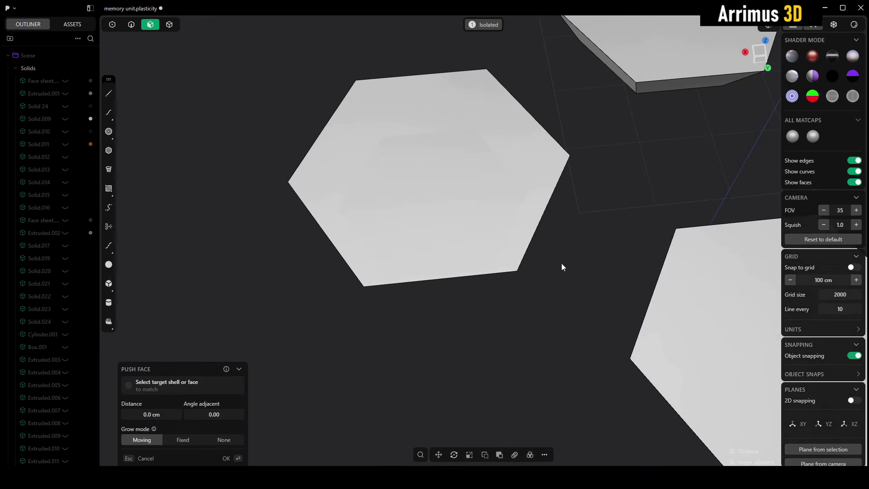
pyautogui.scroll(-8, 561, 263)
pyautogui.keyDown('shift'); pyautogui.moveTo(602, 210); pyautogui.dragTo(505, 218, button='middle'); pyautogui.keyUp('shift')
pyautogui.scroll(-2, 505, 219)
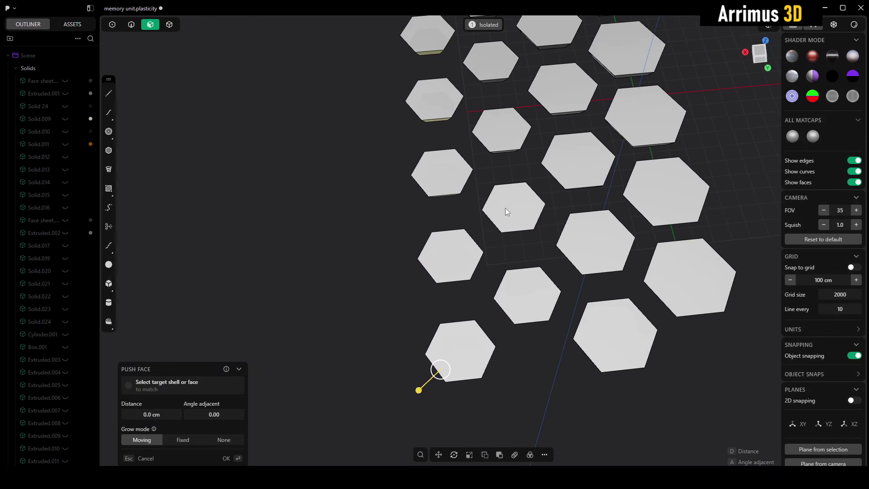
pyautogui.press('d')
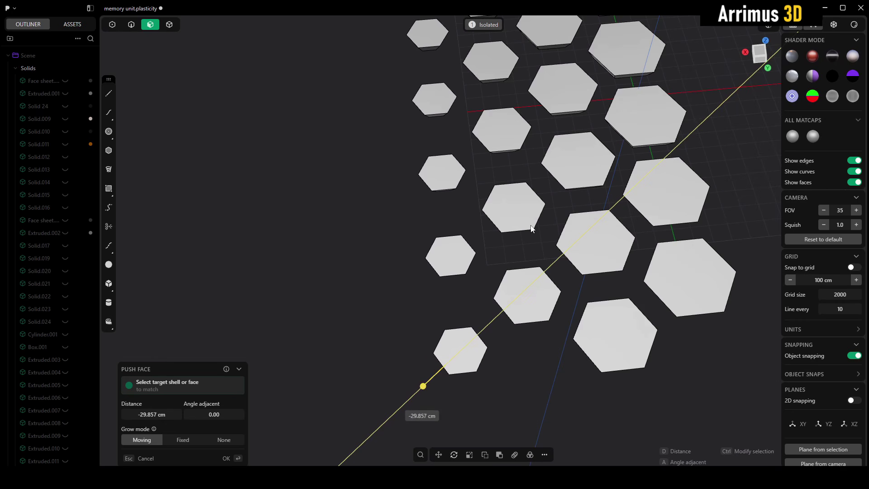
pyautogui.moveTo(521, 278); pyautogui.dragTo(513, 186, button='middle')
pyautogui.press('Return')
# Step: Duplicate the fourth row of hexagons in the XY plane and place the copies outside it as a staggered fifth row
pyautogui.press('4')
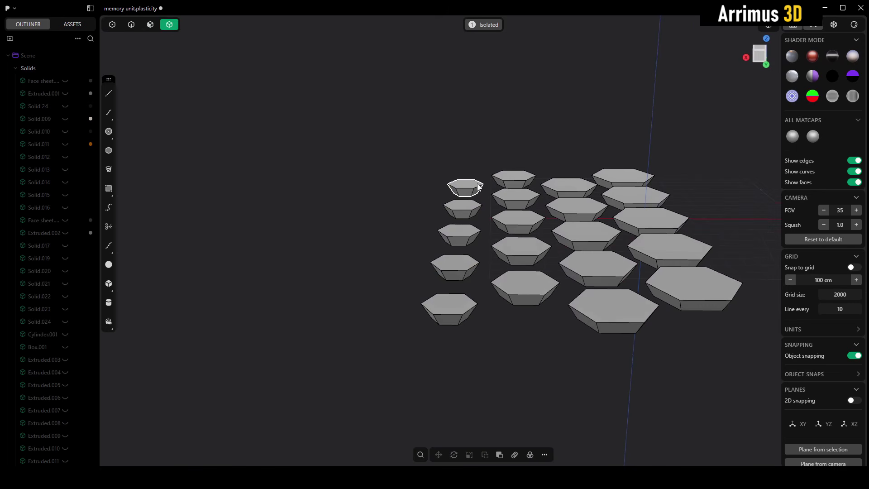
pyautogui.moveTo(475, 154); pyautogui.dragTo(409, 358)
pyautogui.moveTo(439, 317); pyautogui.dragTo(438, 290, button='middle')
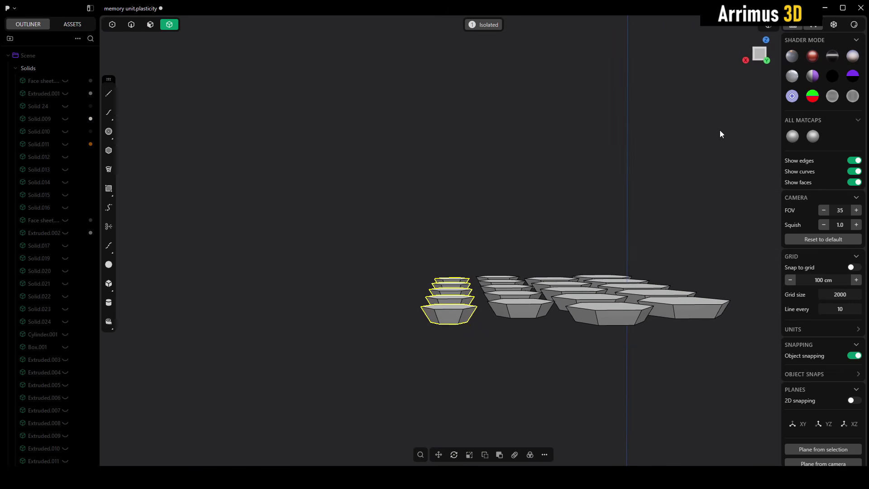
pyautogui.click(760, 59)
pyautogui.moveTo(495, 223); pyautogui.dragTo(526, 223, button='middle')
pyautogui.hotkey('shift', 'd')
pyautogui.hotkey('shift', 'z')
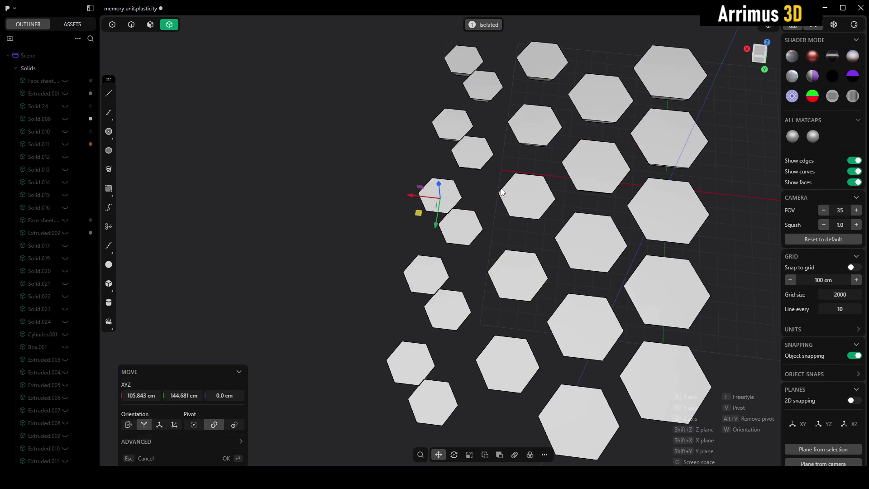
pyautogui.click(479, 182)
# Step: Push the side faces of the fifth row of hexagons inward by about 28.1 cm, selecting them from a straight-on end view
pyautogui.moveTo(480, 241); pyautogui.dragTo(489, 174, button='middle')
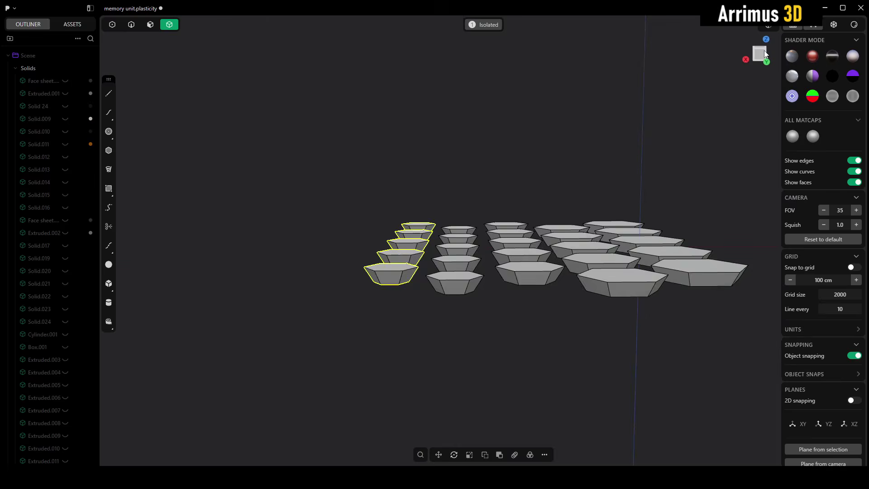
pyautogui.click(765, 54)
pyautogui.scroll(3, 409, 210)
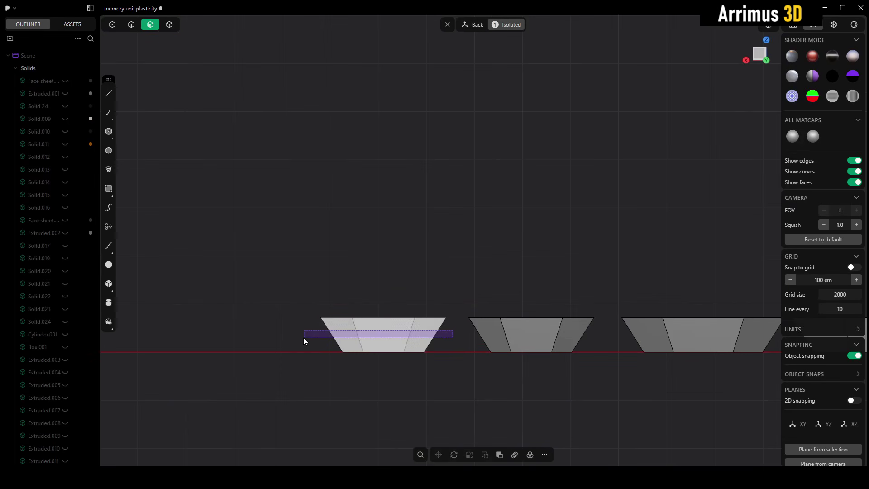
pyautogui.moveTo(303, 337); pyautogui.dragTo(303, 338)
pyautogui.moveTo(421, 220); pyautogui.dragTo(439, 259, button='middle')
pyautogui.scroll(-3, 453, 195)
pyautogui.press('d')
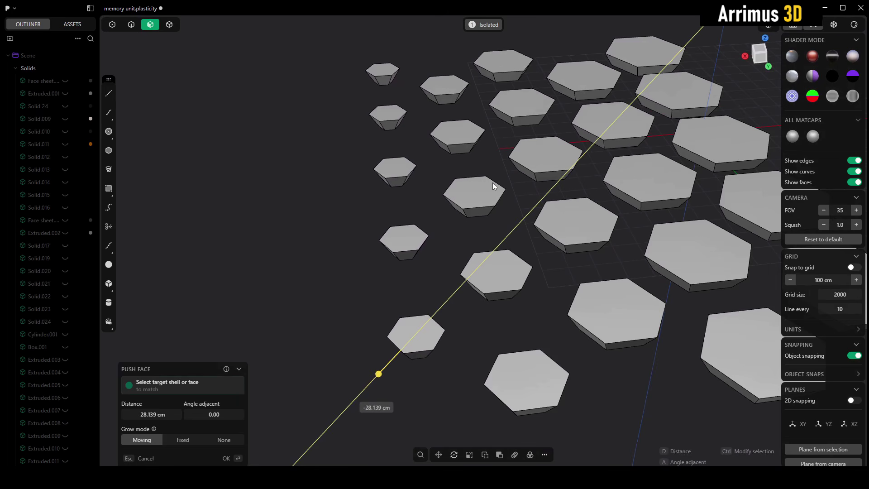
pyautogui.click(492, 183)
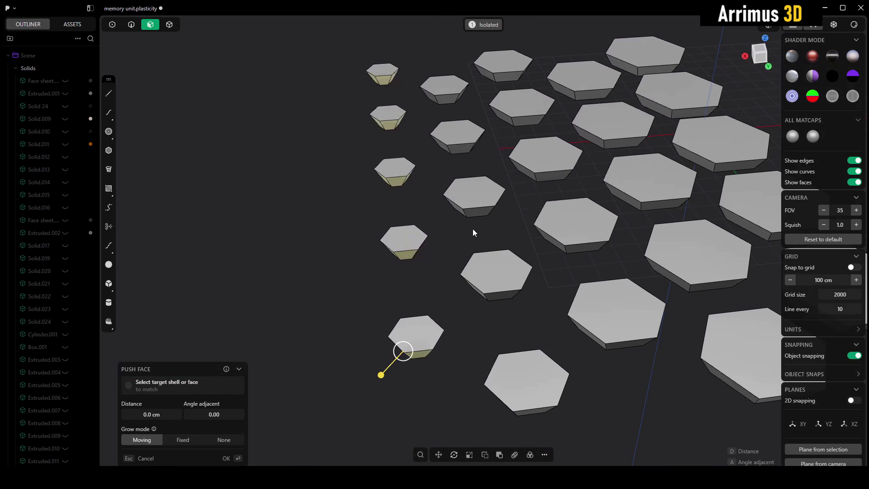
pyautogui.moveTo(473, 229); pyautogui.dragTo(473, 113, button='middle')
pyautogui.press('Escape')
# Step: Duplicate the fifth row in the XY plane as a staggered sixth row, offset about 279 cm in X and 251 cm in Y
pyautogui.press('4')
pyautogui.moveTo(427, 96); pyautogui.dragTo(358, 364)
pyautogui.moveTo(403, 186); pyautogui.dragTo(449, 241, button='middle')
pyautogui.hotkey('shift', 'd')
pyautogui.hotkey('shift', 'z')
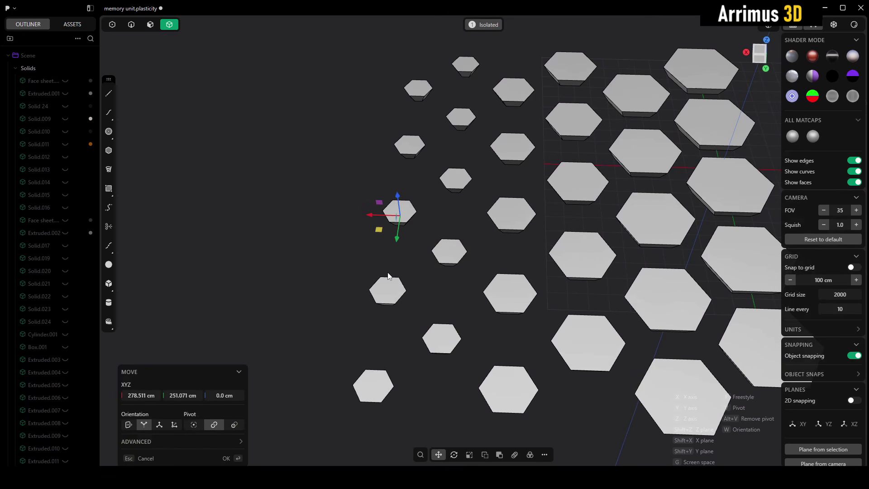
pyautogui.click(388, 276)
# Step: Push the side faces of the sixth row of hexagons inward so that this row becomes the smallest
pyautogui.moveTo(441, 284); pyautogui.dragTo(449, 243, button='middle')
pyautogui.click(762, 53)
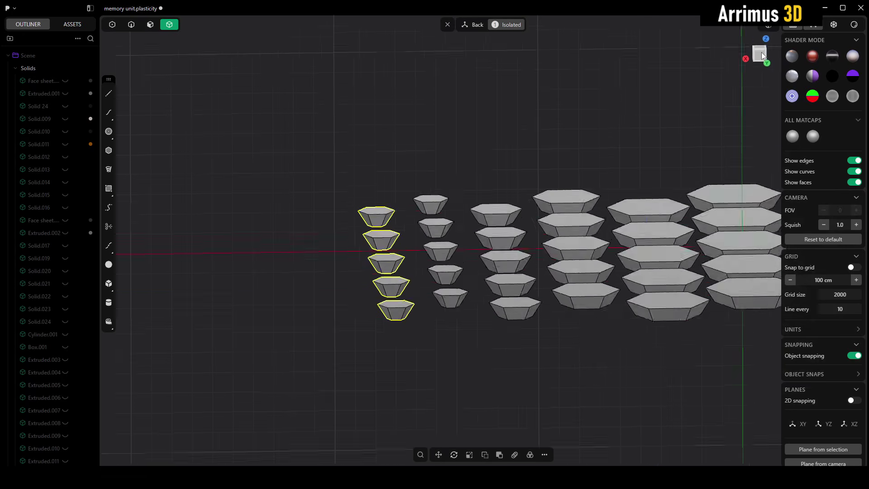
pyautogui.scroll(3, 417, 286)
pyautogui.moveTo(367, 294); pyautogui.dragTo(237, 282)
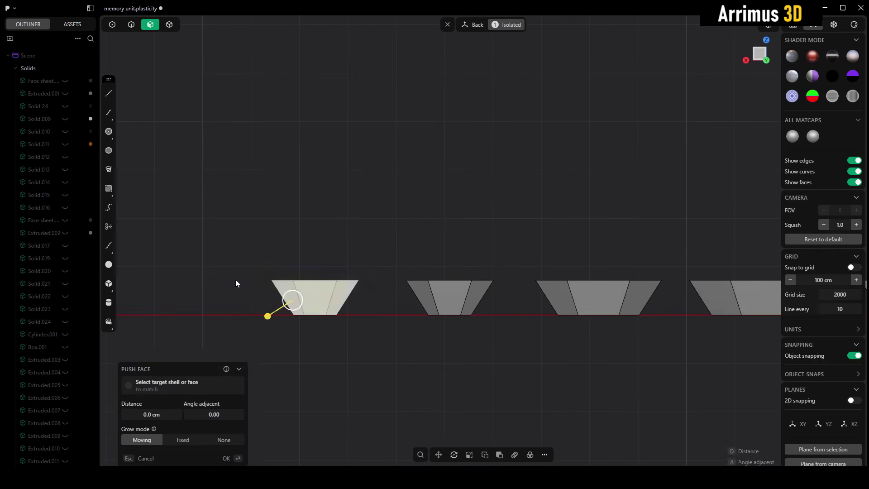
pyautogui.moveTo(332, 213); pyautogui.dragTo(350, 259, button='middle')
pyautogui.scroll(-3, 410, 156)
pyautogui.press('d')
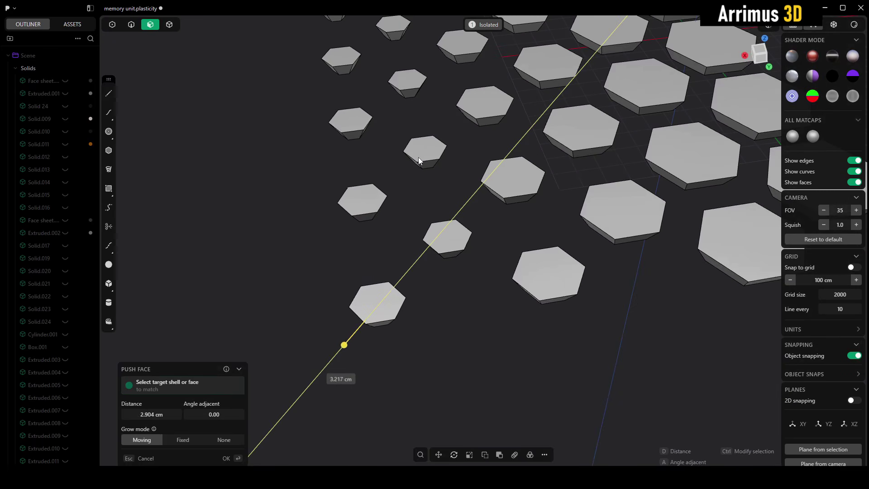
pyautogui.click(437, 181)
pyautogui.scroll(-5, 434, 173)
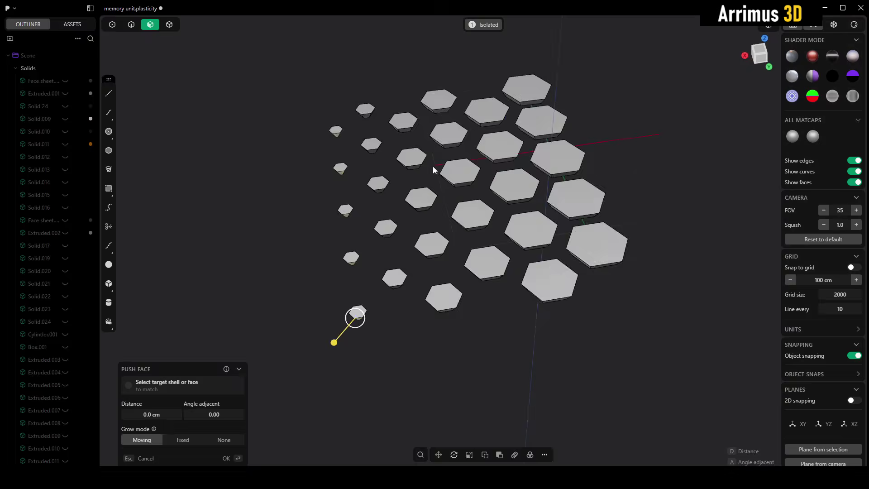
pyautogui.moveTo(433, 166); pyautogui.dragTo(543, 182, button='middle')
pyautogui.scroll(-3, 591, 204)
pyautogui.moveTo(610, 159); pyautogui.dragTo(174, 349)
pyautogui.keyDown('shift'); pyautogui.moveTo(224, 312); pyautogui.dragTo(493, 234, button='middle'); pyautogui.keyUp('shift')
pyautogui.scroll(4, 330, 266)
pyautogui.scroll(2, 488, 217)
pyautogui.press('r')
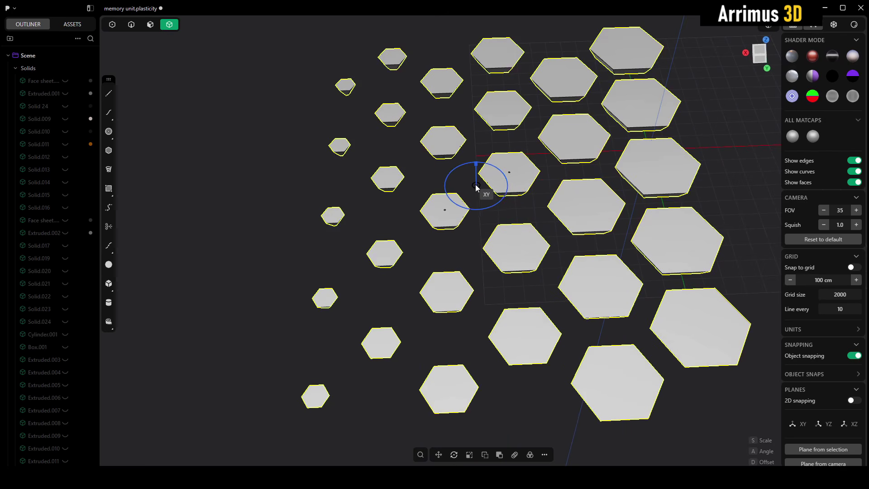
pyautogui.press('Escape')
pyautogui.press('Escape')
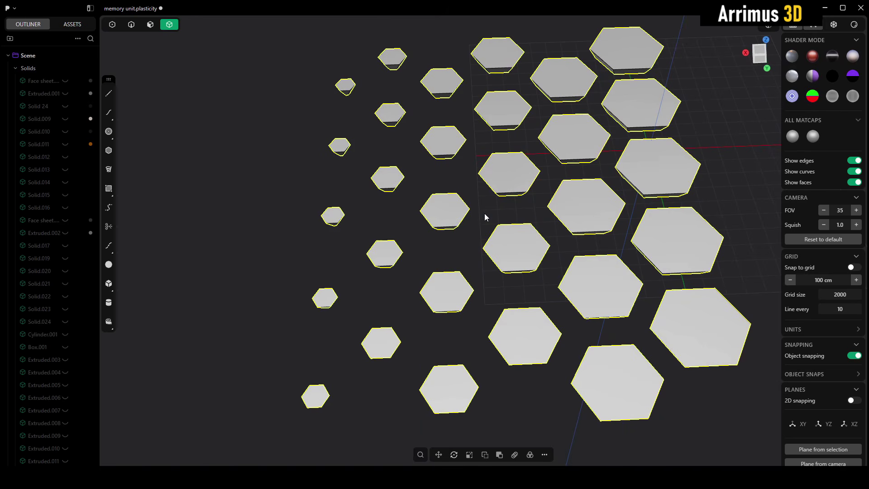
pyautogui.moveTo(543, 211); pyautogui.dragTo(515, 231, button='middle')
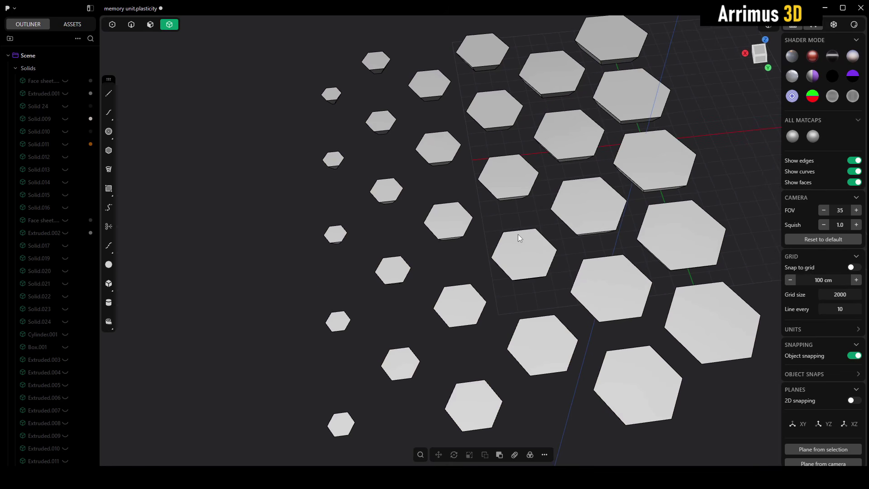
# Step: Draw a small, thin box on the ground plane in the gap between hexagons near the middle of the array
pyautogui.hotkey('shift', 'b')
pyautogui.click(483, 215)
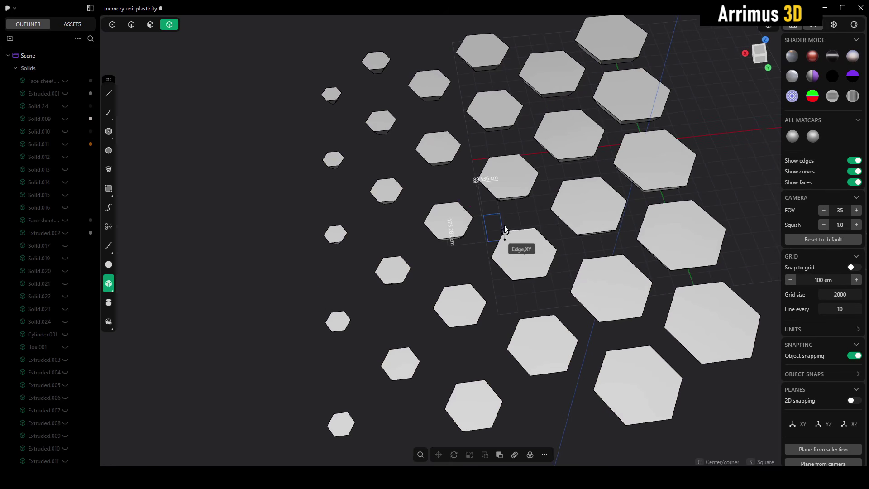
pyautogui.scroll(3, 505, 221)
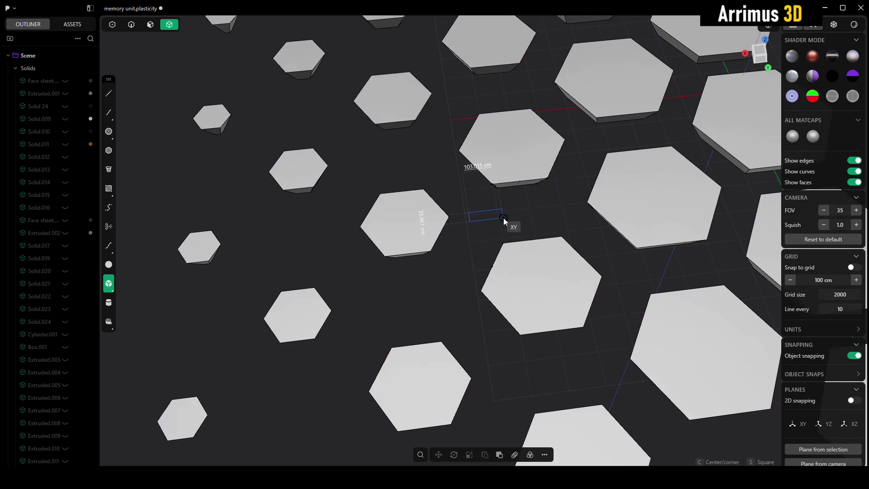
pyautogui.click(498, 230)
pyautogui.click(497, 225)
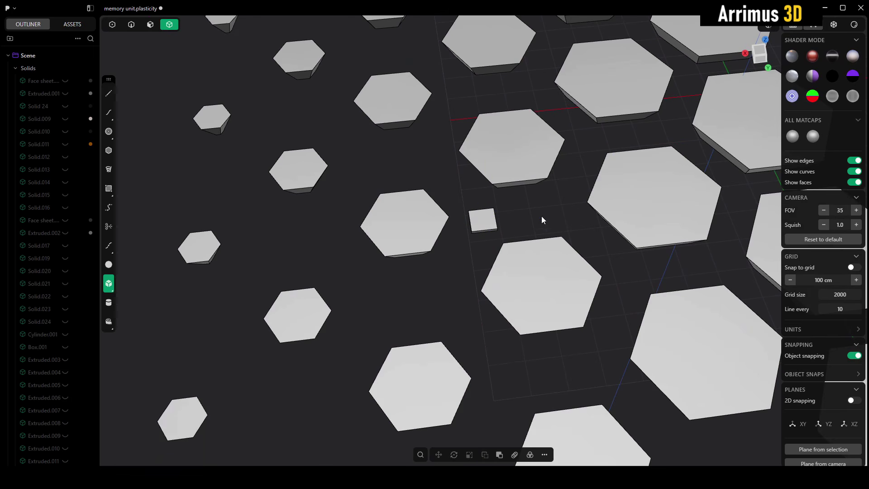
# Step: Raise the small box about 55 cm to near the hexagons' top level, then shift it sideways into the gap between two rows
pyautogui.moveTo(715, 153); pyautogui.dragTo(675, 100, button='middle')
pyautogui.click(761, 58)
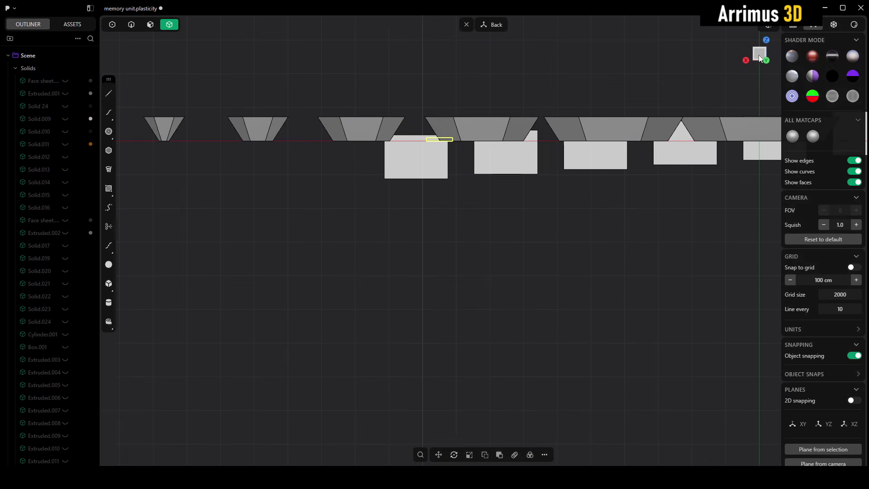
pyautogui.scroll(10, 434, 139)
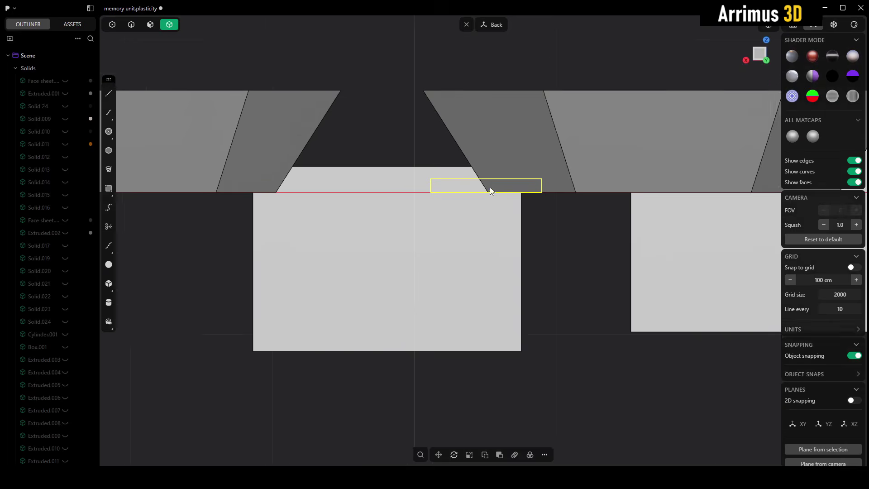
pyautogui.press('g')
pyautogui.press('z')
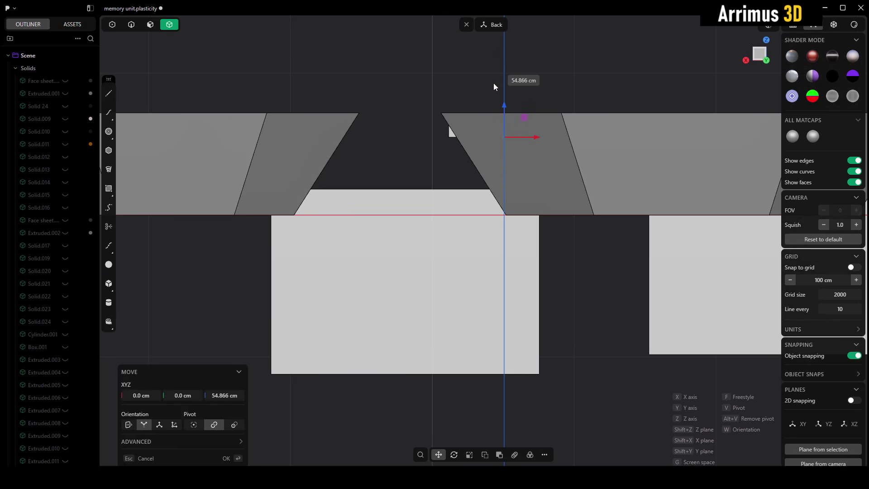
pyautogui.click(494, 83)
pyautogui.moveTo(525, 115); pyautogui.dragTo(420, 114)
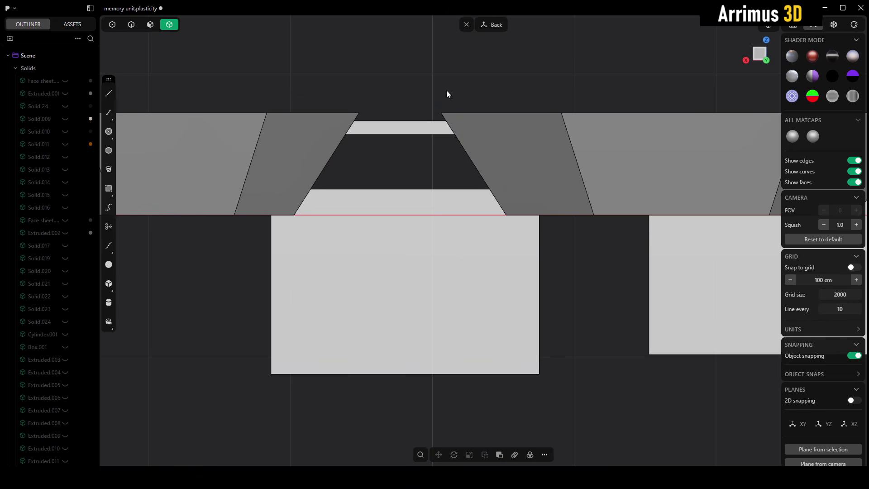
# Step: Select all hexagons in the array, leaving the small box out of the selection
pyautogui.moveTo(446, 94); pyautogui.dragTo(471, 213, button='middle')
pyautogui.scroll(-5, 471, 213)
pyautogui.moveTo(464, 151)
pyautogui.mouseDown(button='middle')
pyautogui.moveTo(541, 197)
pyautogui.moveTo(468, 186)
pyautogui.moveTo(453, 153)
pyautogui.mouseUp(button='middle')
pyautogui.moveTo(482, 275); pyautogui.dragTo(297, 265)
pyautogui.moveTo(407, 123); pyautogui.dragTo(444, 157, button='middle')
pyautogui.scroll(5, 444, 157)
pyautogui.moveTo(446, 204); pyautogui.dragTo(440, 230, button='middle')
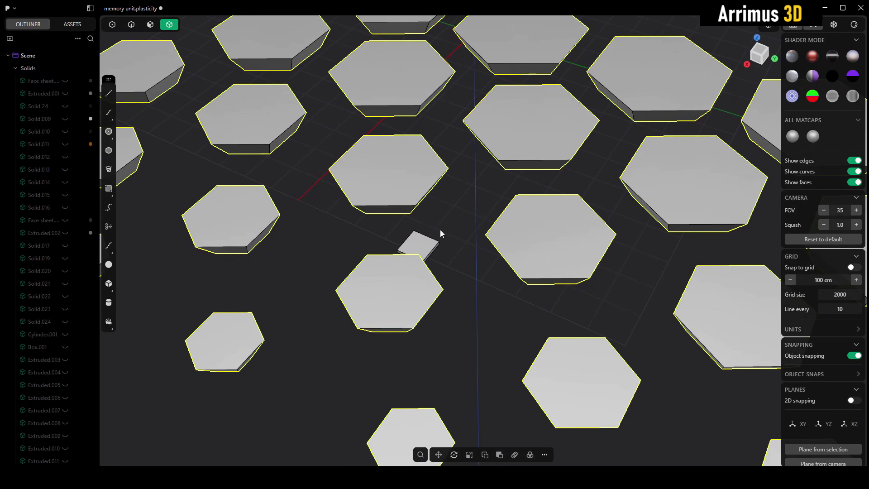
# Step: Place a copy of the selected hexagon array on the memory unit's recessed face and scale it down to about 0.22
pyautogui.hotkey('ctrl', 'd')
pyautogui.scroll(-10, 439, 251)
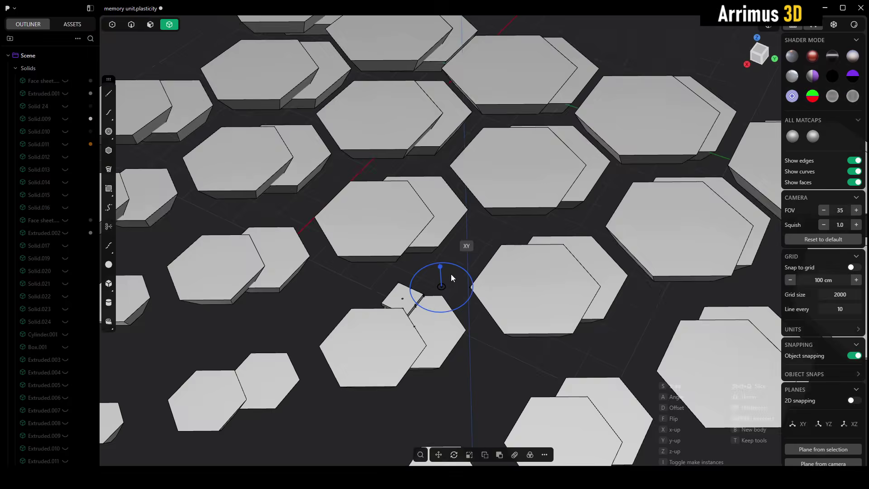
pyautogui.scroll(-2, 443, 257)
pyautogui.scroll(10, 442, 206)
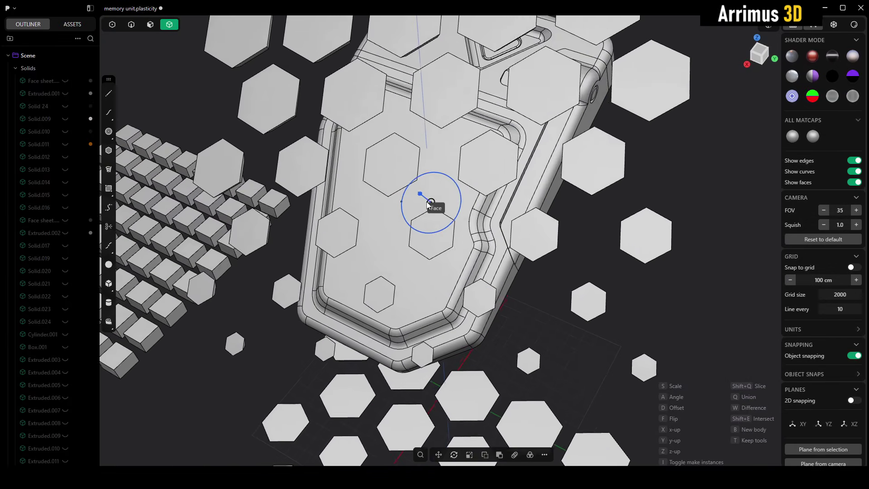
pyautogui.moveTo(409, 183); pyautogui.dragTo(414, 172, button='middle')
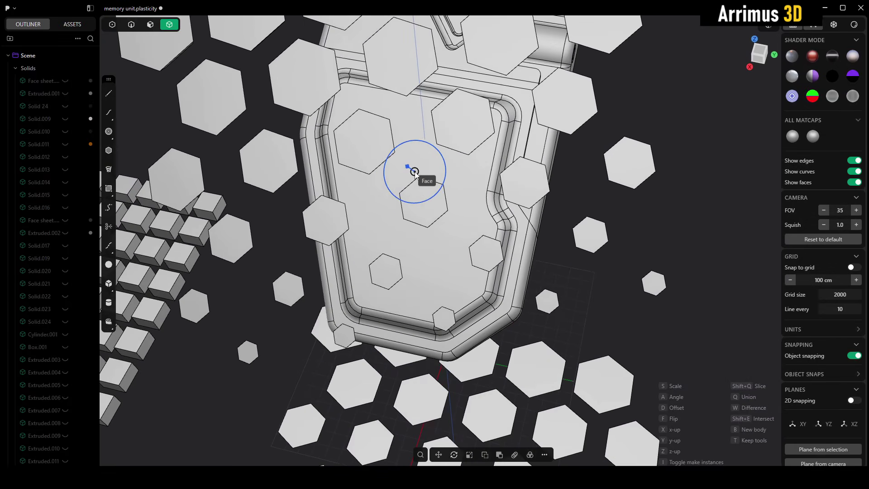
pyautogui.scroll(3, 416, 167)
pyautogui.click(428, 169)
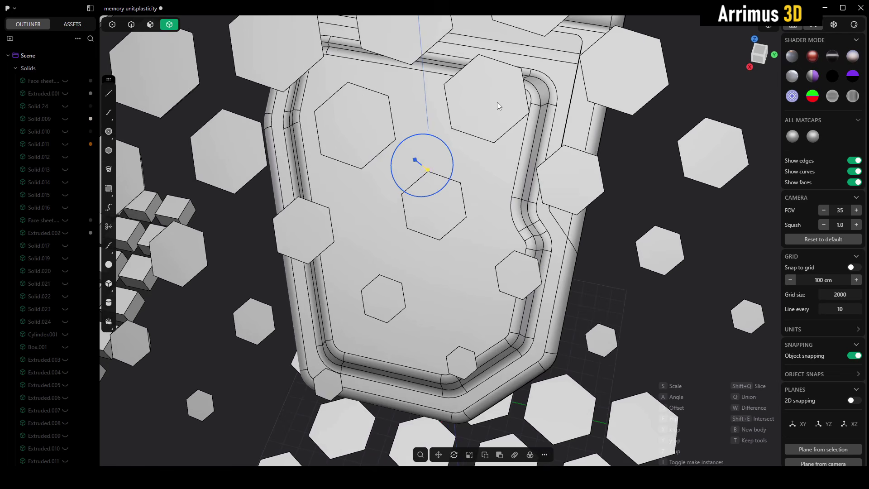
pyautogui.press('s')
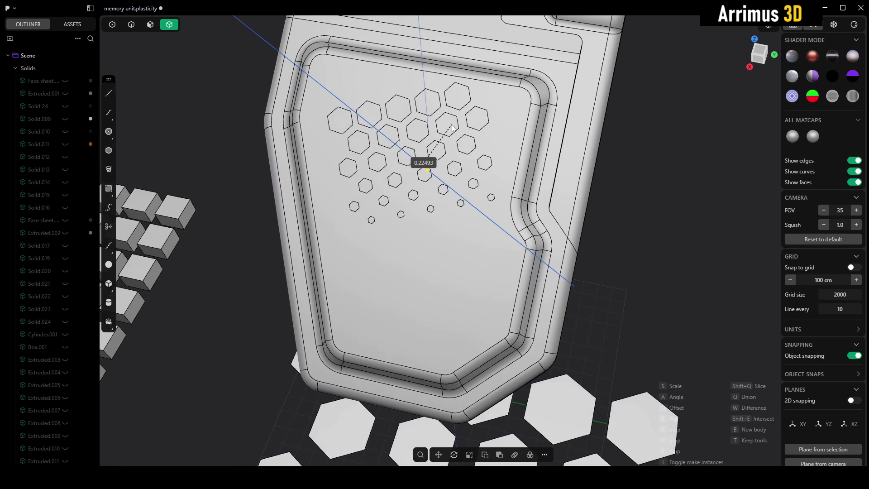
pyautogui.click(449, 128)
# Step: Offset the placed hexagons about 2 cm along the face normal so that they sink into the recessed face
pyautogui.scroll(4, 478, 129)
pyautogui.moveTo(471, 176); pyautogui.dragTo(419, 138, button='middle')
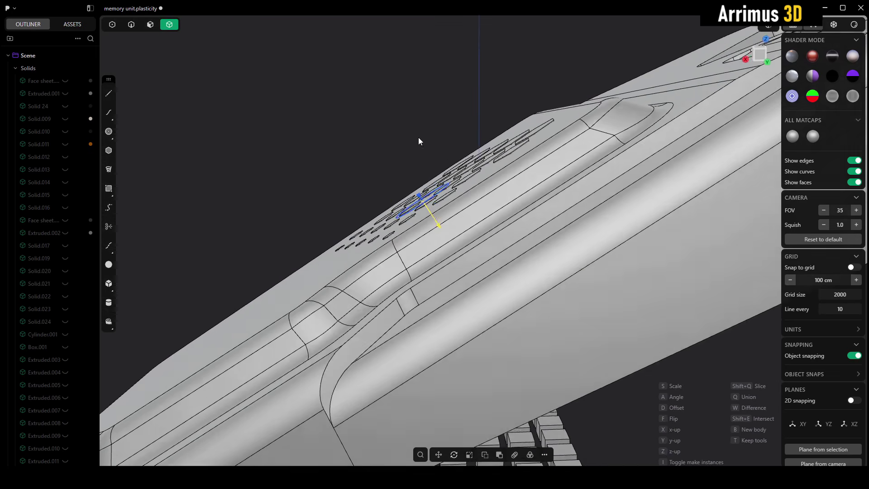
pyautogui.scroll(3, 444, 149)
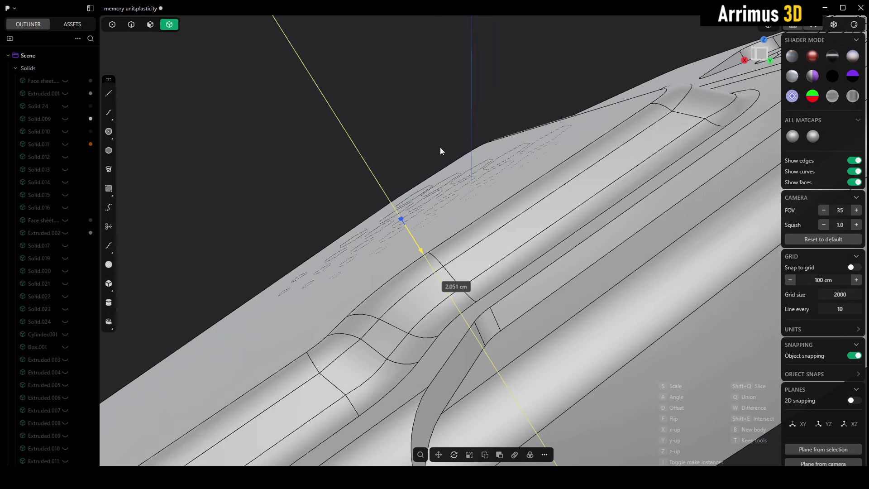
pyautogui.click(438, 146)
# Step: Subtract all the placed hexagons from the memory unit's body to cut hexagonal pockets into its recessed face
pyautogui.moveTo(437, 143)
pyautogui.mouseDown(button='middle')
pyautogui.moveTo(458, 151)
pyautogui.moveTo(442, 146)
pyautogui.mouseUp(button='middle')
pyautogui.click(441, 145)
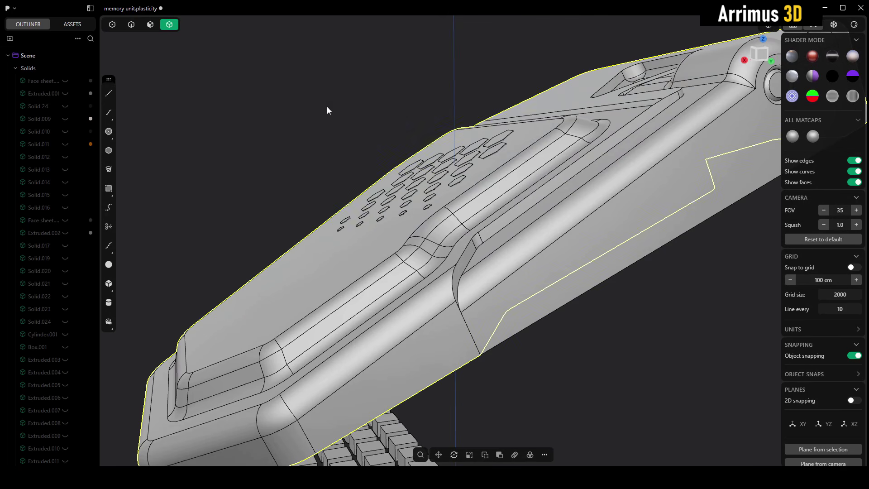
pyautogui.moveTo(288, 87); pyautogui.dragTo(544, 243)
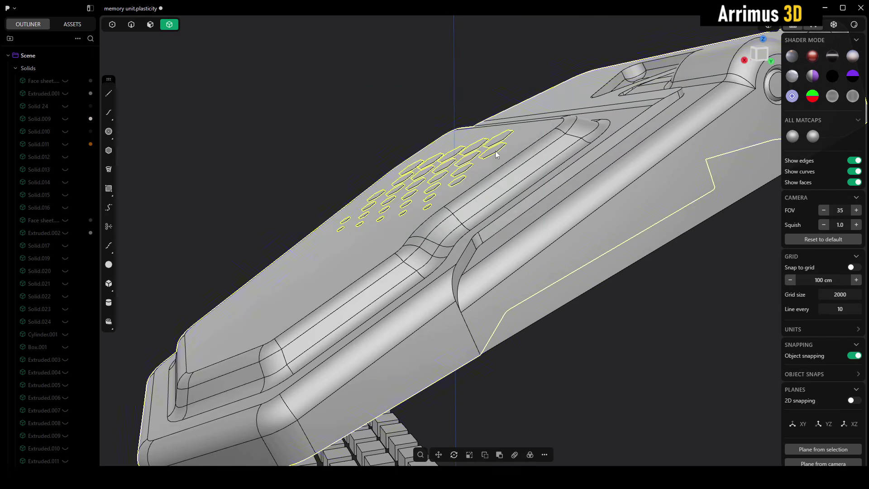
pyautogui.hotkey('ctrl', '-')
pyautogui.press('Return')
# Step: Turn off the display of edges to show the memory unit with shaded faces only
pyautogui.moveTo(411, 111); pyautogui.dragTo(580, 220, button='middle')
pyautogui.hotkey('alt', 'shift', 'z')
pyautogui.scroll(-5, 540, 208)
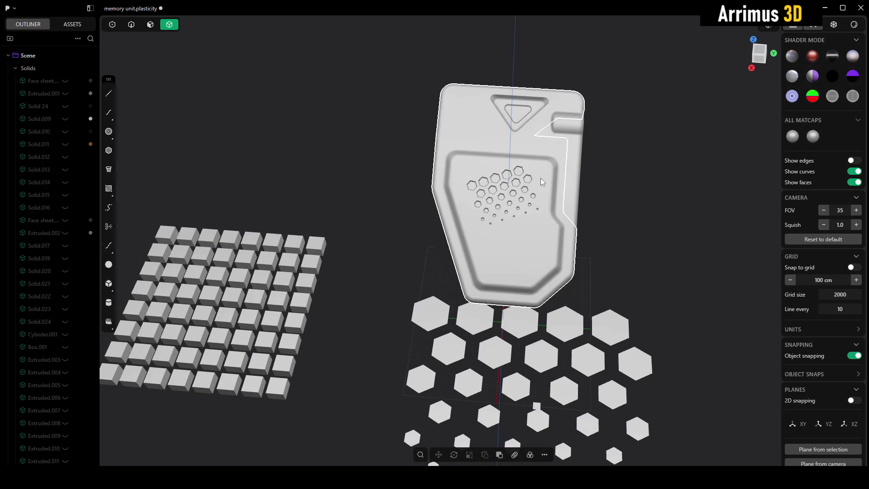
# Step: Examine the size-graded hexagonal cuts in the recessed face up close and from several angles, alongside the source arrays
pyautogui.scroll(5, 541, 178)
pyautogui.moveTo(537, 202); pyautogui.dragTo(512, 225, button='middle')
pyautogui.scroll(5, 485, 251)
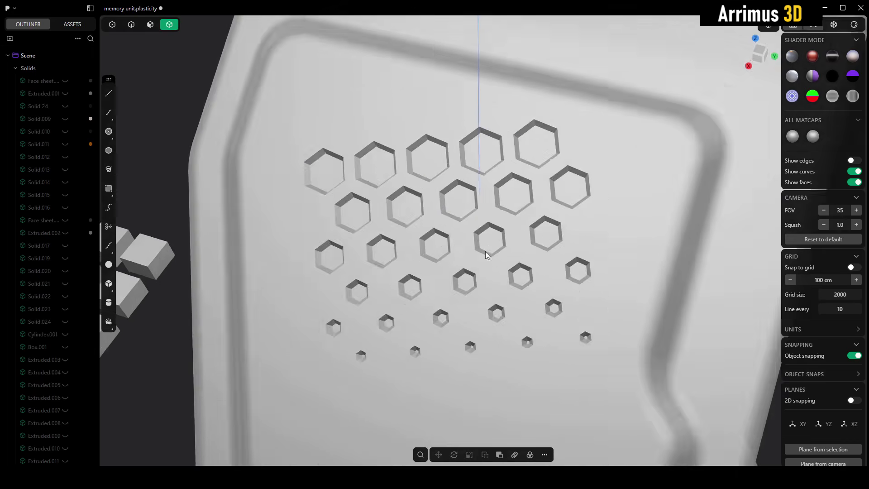
pyautogui.scroll(-5, 485, 251)
pyautogui.scroll(-3, 498, 178)
pyautogui.keyDown('shift'); pyautogui.moveTo(498, 178); pyautogui.dragTo(600, 84, button='middle'); pyautogui.keyUp('shift')
pyautogui.moveTo(288, 208); pyautogui.dragTo(291, 197, button='middle')
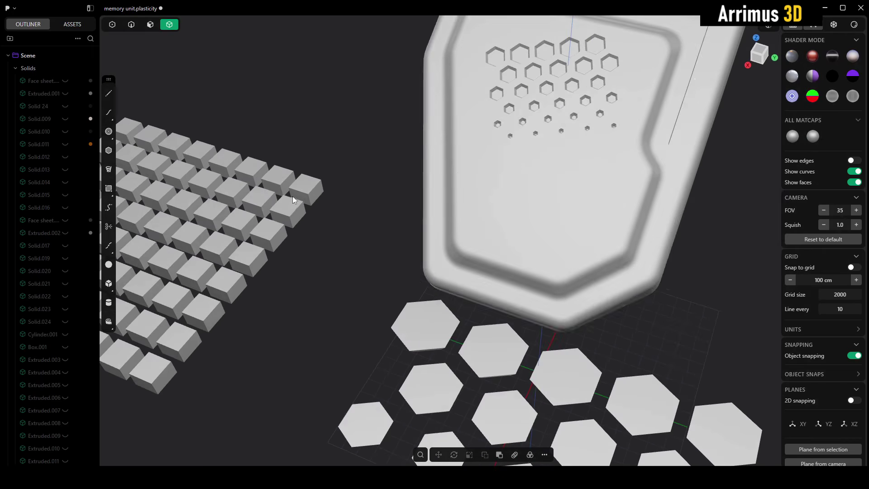
pyautogui.keyDown('shift'); pyautogui.moveTo(602, 63); pyautogui.dragTo(521, 183, button='middle'); pyautogui.keyUp('shift')
pyautogui.scroll(5, 570, 268)
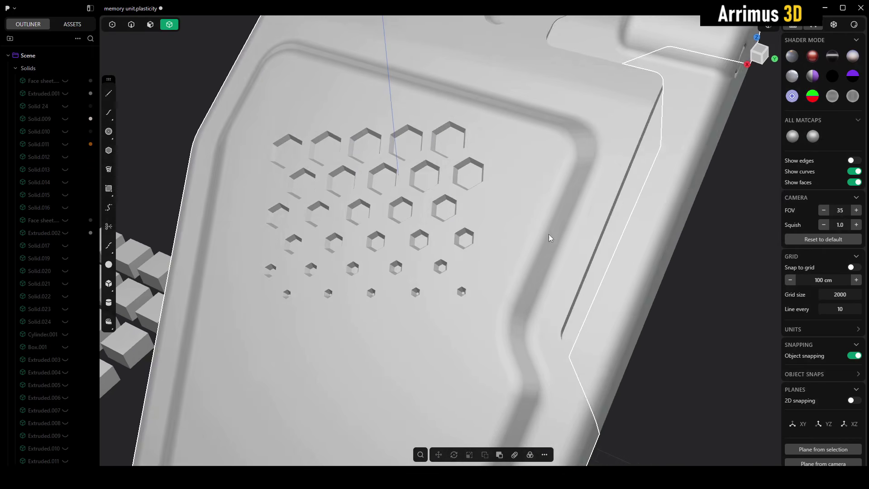
pyautogui.keyDown('shift'); pyautogui.moveTo(549, 234); pyautogui.dragTo(574, 238, button='middle'); pyautogui.keyUp('shift')
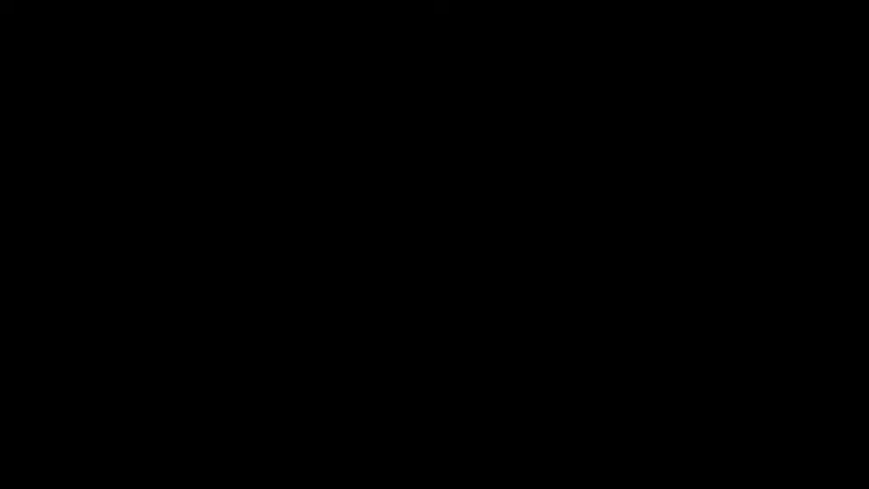